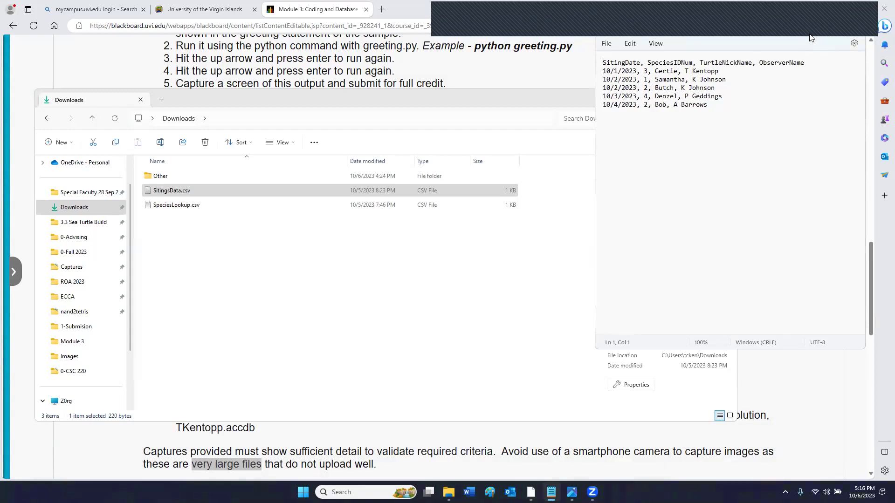
Step: Close the SitingsData file, examine the turtle names and LatinGenusSpecies column in SpeciesLookup.csv, and close that file too
drag(837, 30, 829, 55)
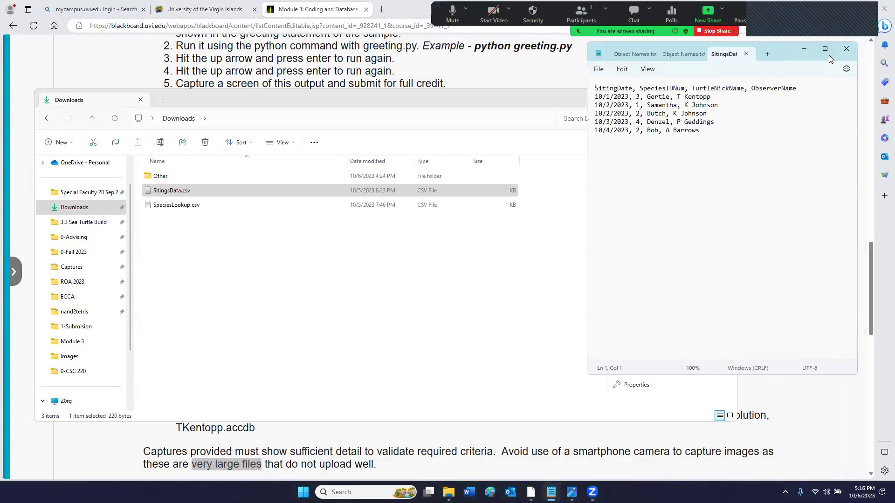
click(747, 53)
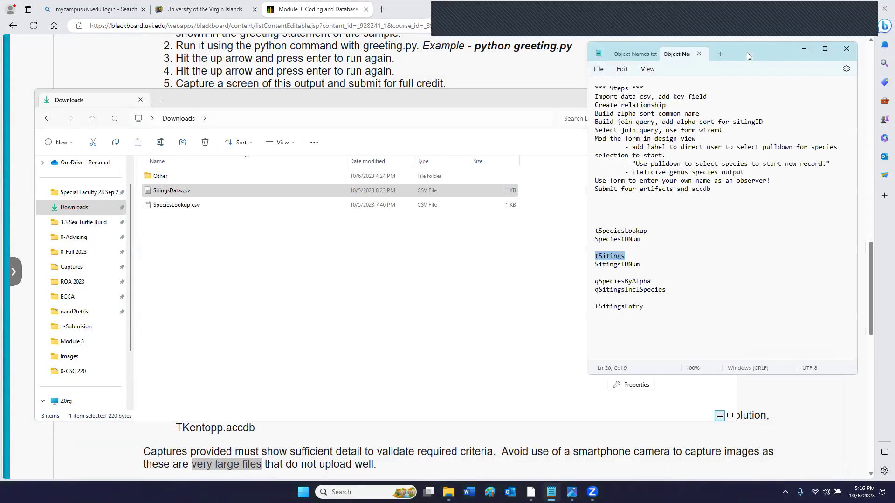
double_click(249, 211)
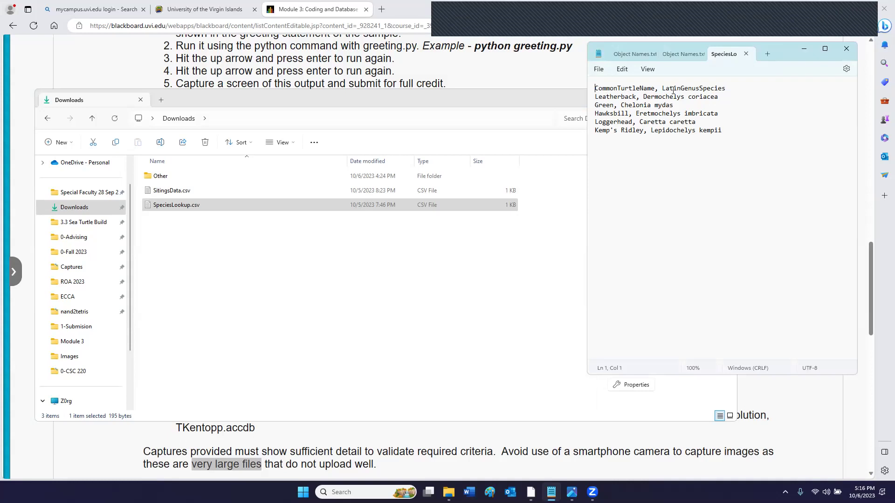
drag(663, 88, 730, 89)
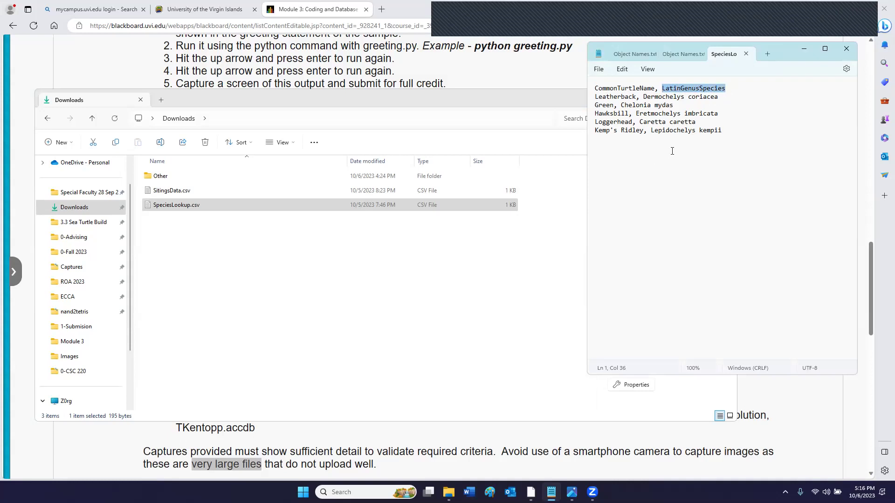
click(746, 54)
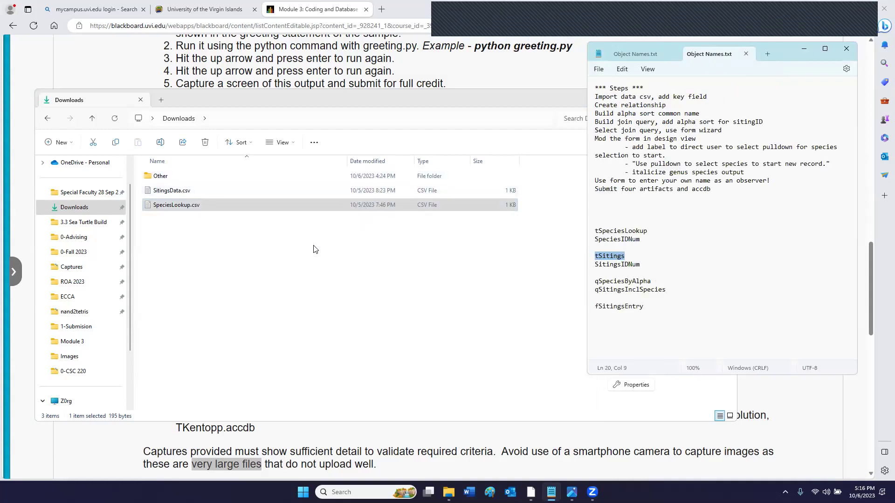
Step: Create a new Microsoft Access database, naming the file with the student's first initial and last name
click(279, 256)
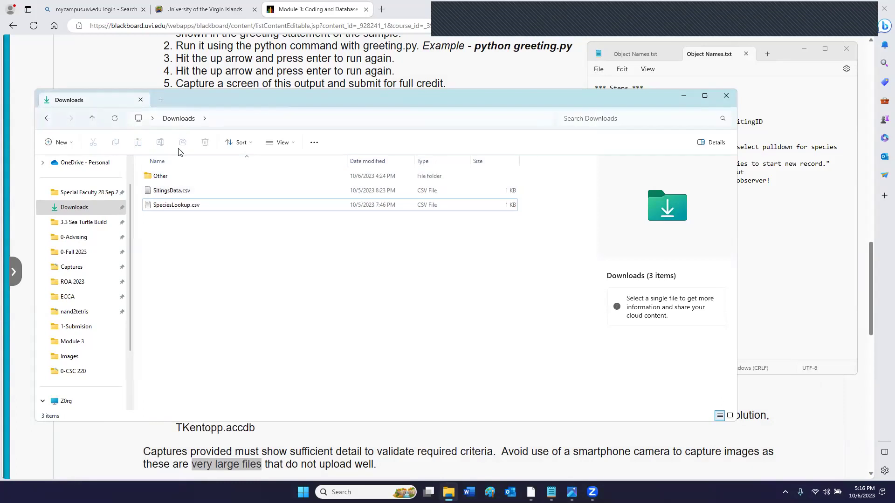
right_click(187, 258)
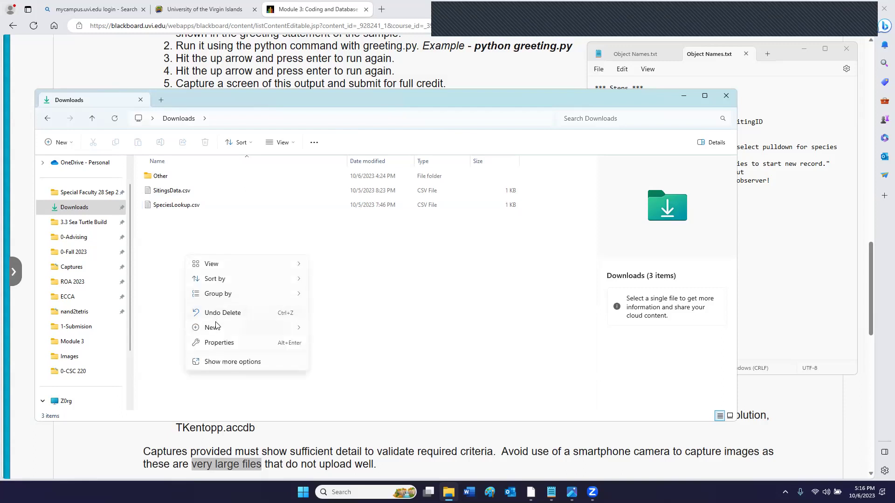
mouse_move(215, 329)
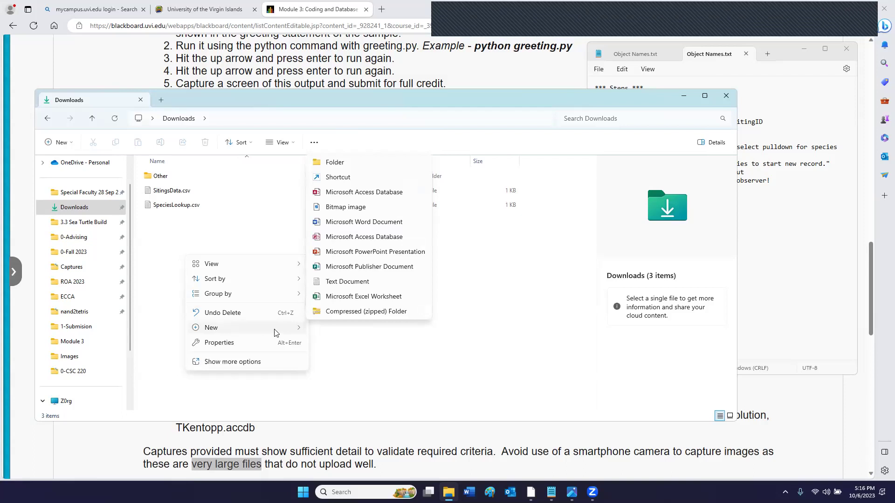
click(357, 238)
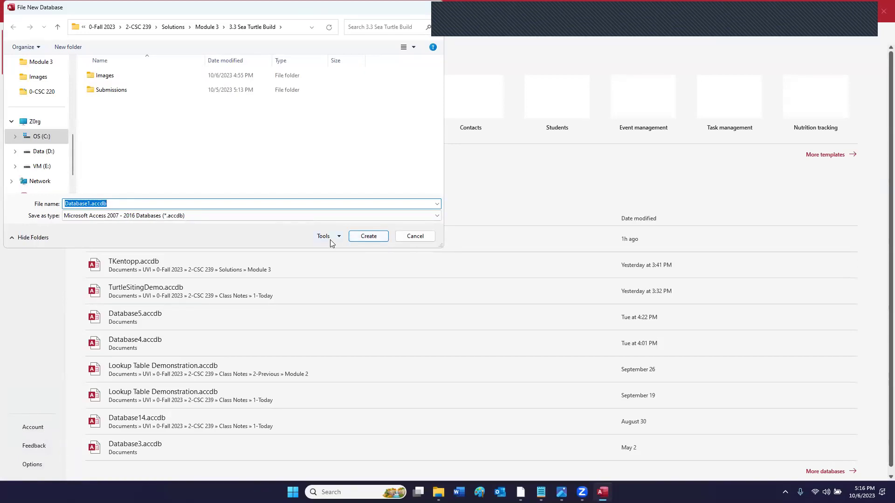
text(TKentopp)
key(Return)
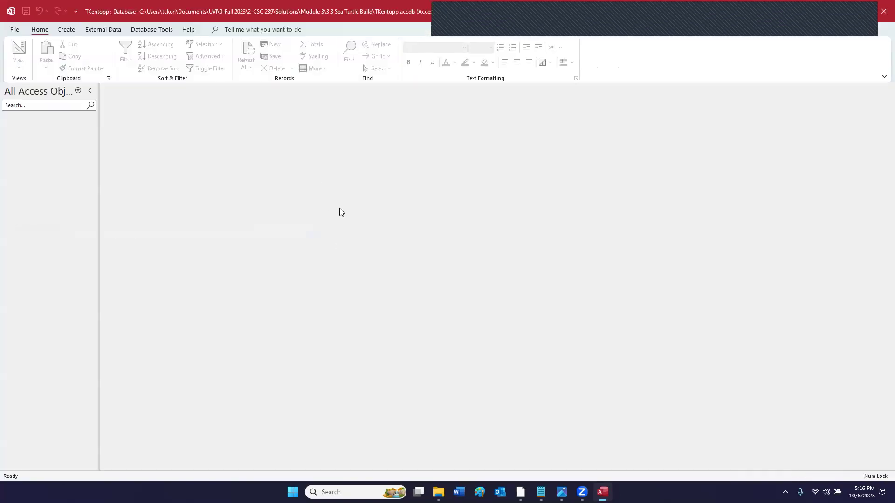
Step: Start importing SpeciesLookup.csv from the Downloads folder as a text file into a new table of the current database
click(99, 31)
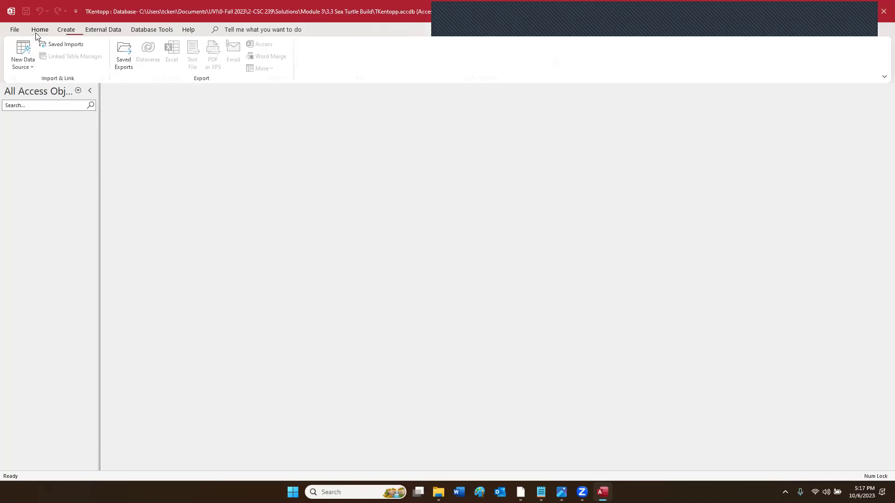
click(39, 33)
click(67, 34)
click(88, 32)
click(24, 66)
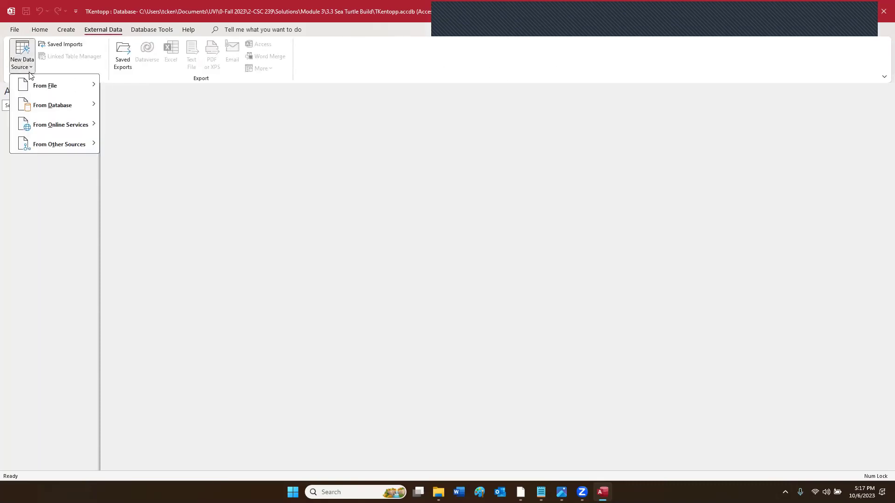
mouse_move(34, 84)
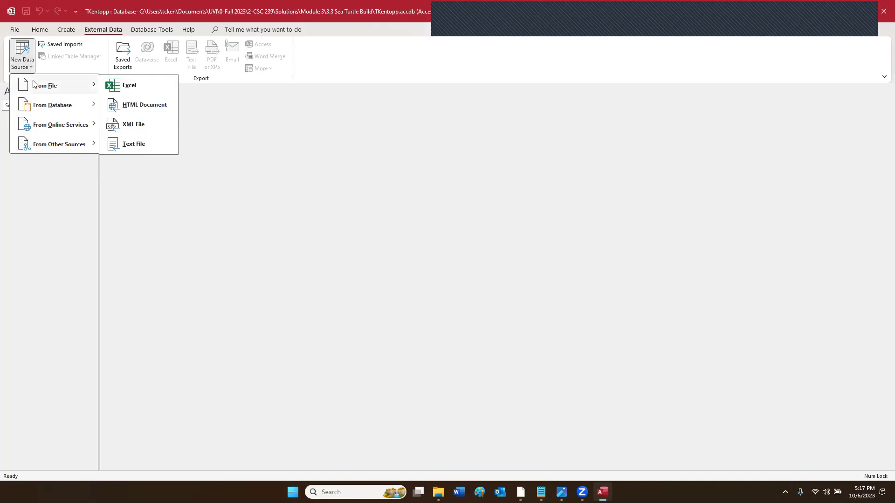
click(126, 144)
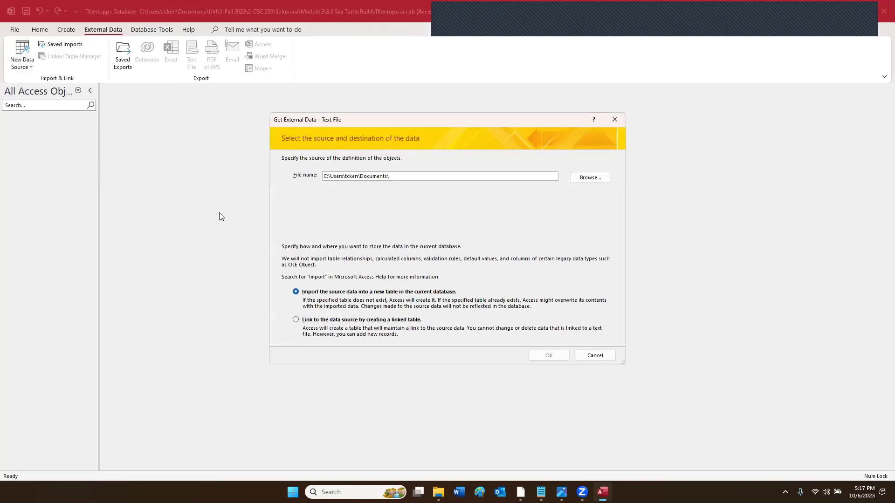
click(582, 180)
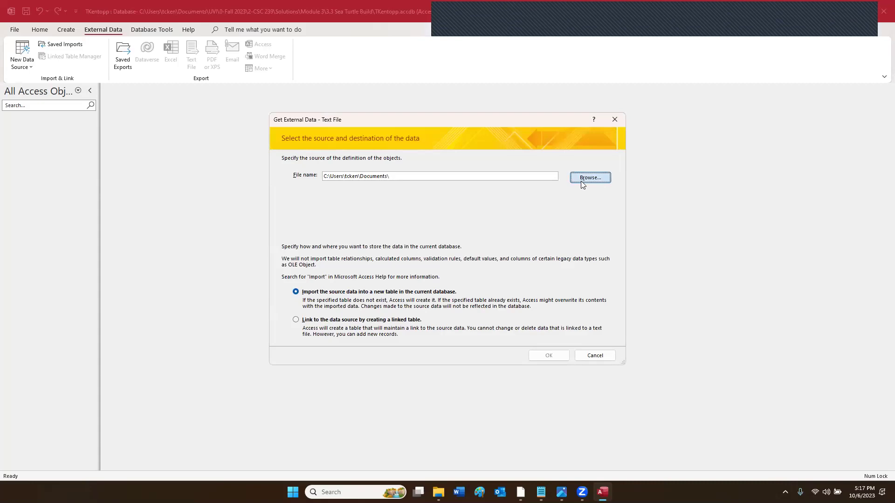
click(311, 234)
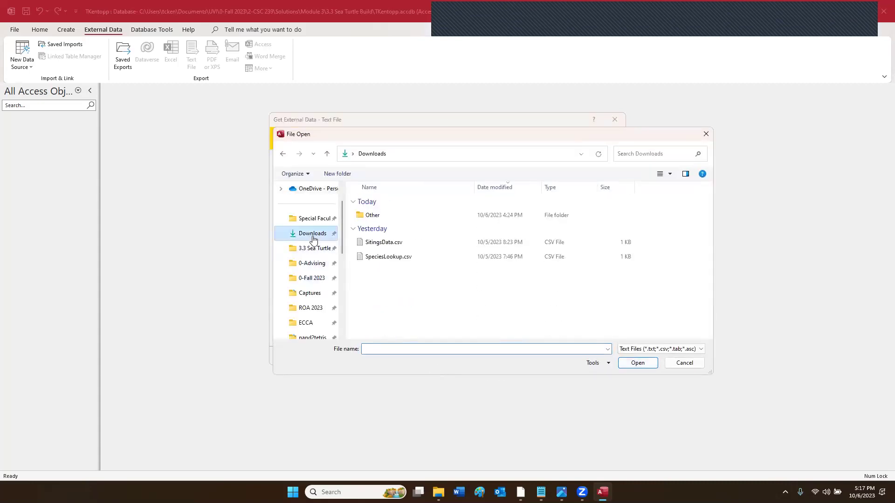
double_click(373, 257)
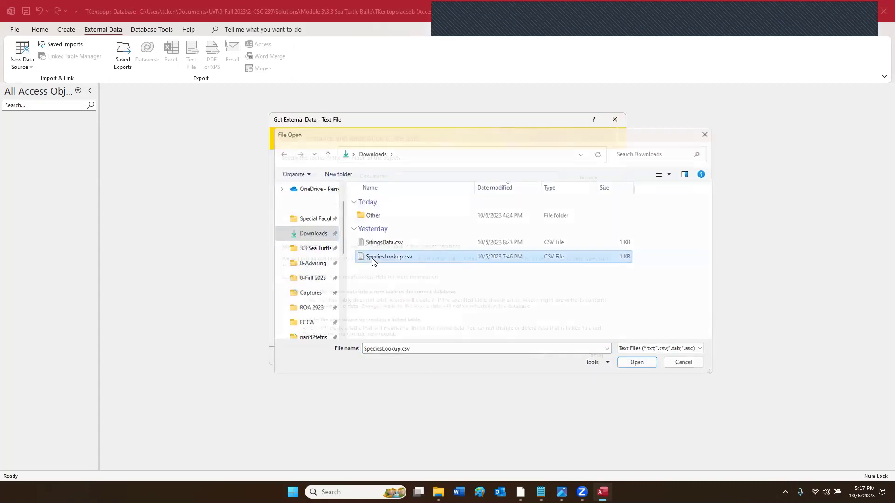
click(554, 354)
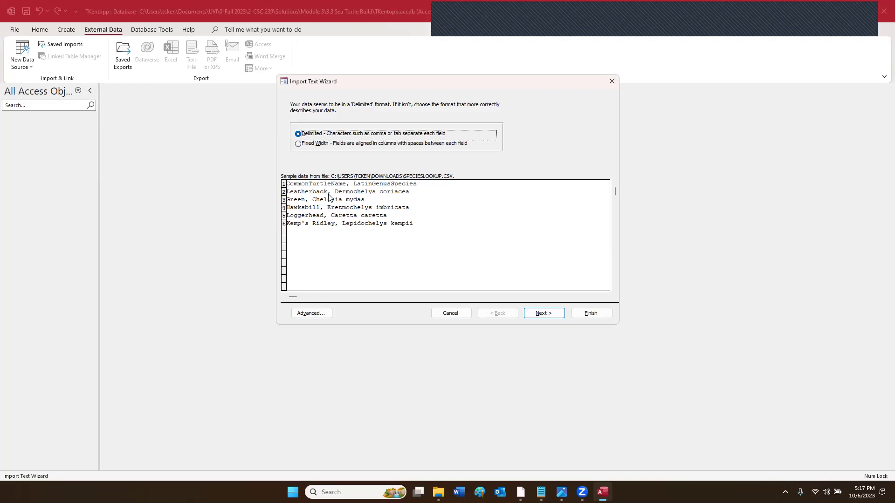
Step: Set the import to comma-delimited with field names in the first row, and index CommonTurtleName as Yes (No Duplicates)
click(534, 316)
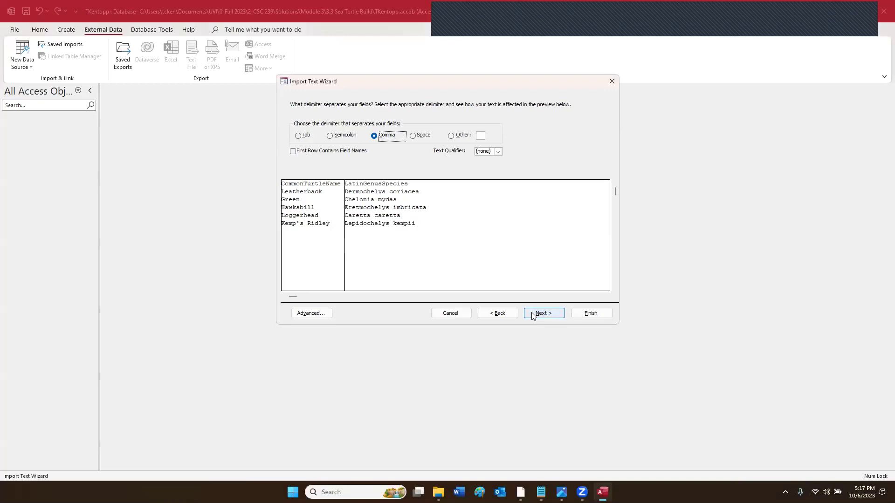
click(297, 154)
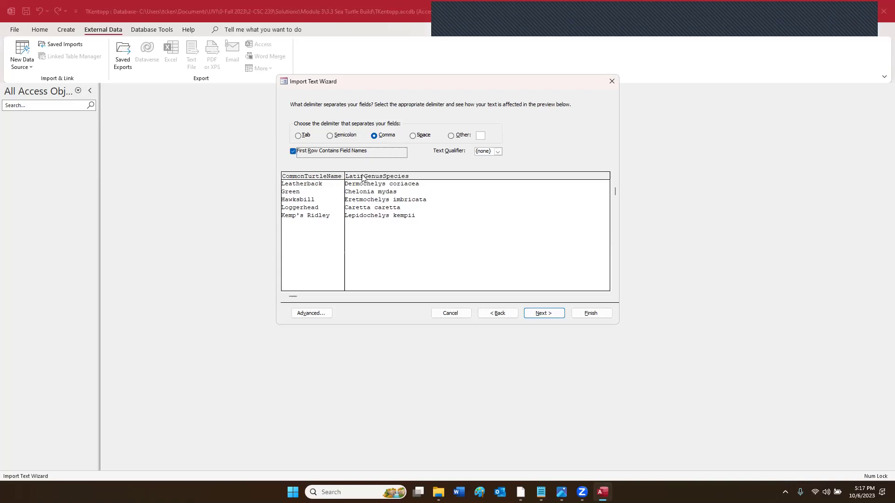
click(543, 313)
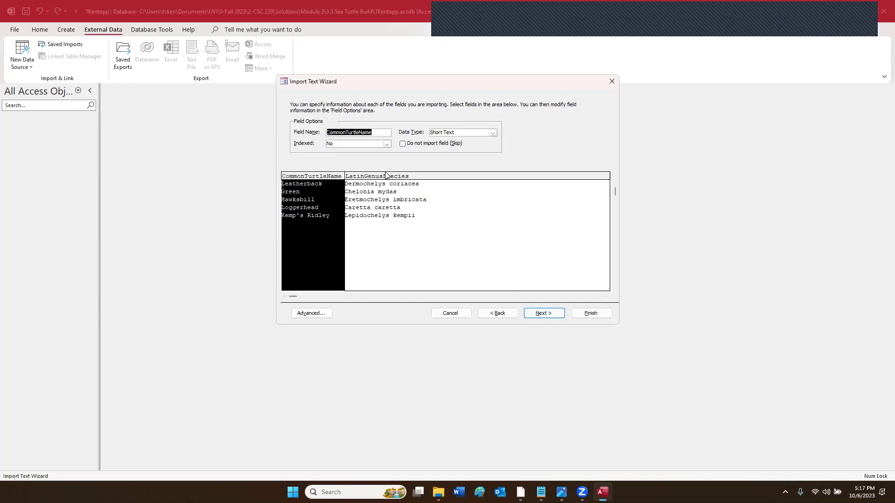
click(387, 143)
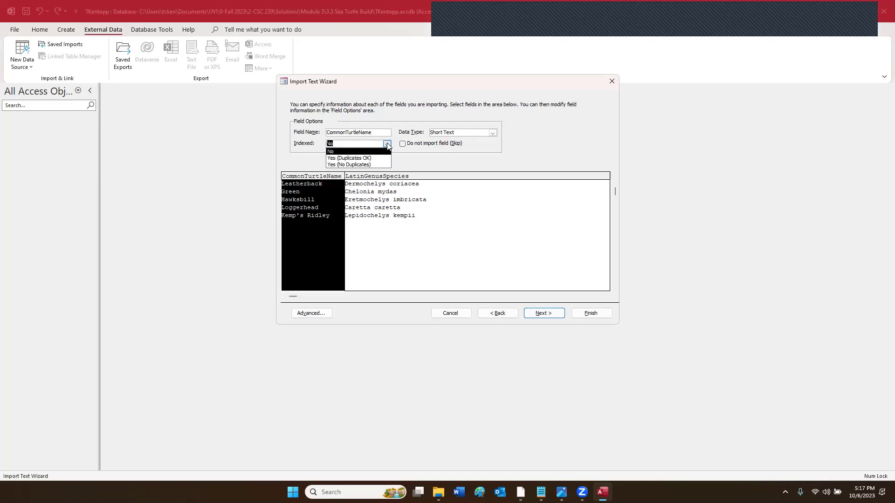
click(375, 165)
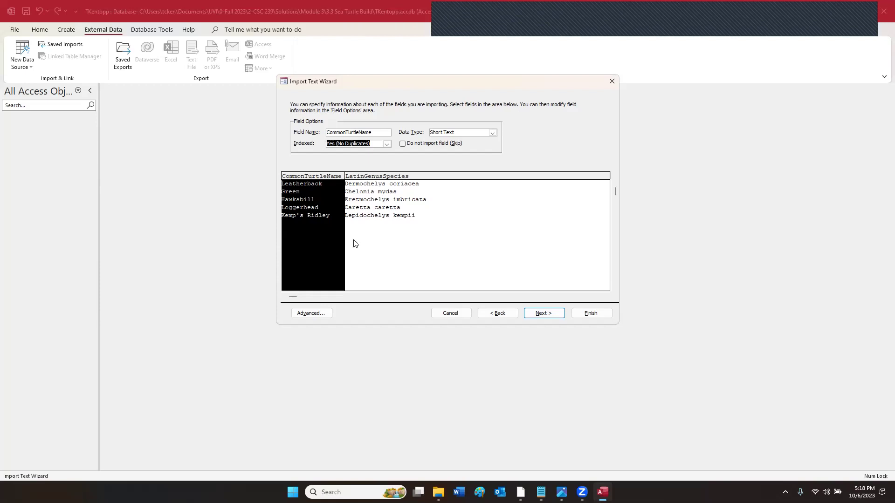
click(532, 314)
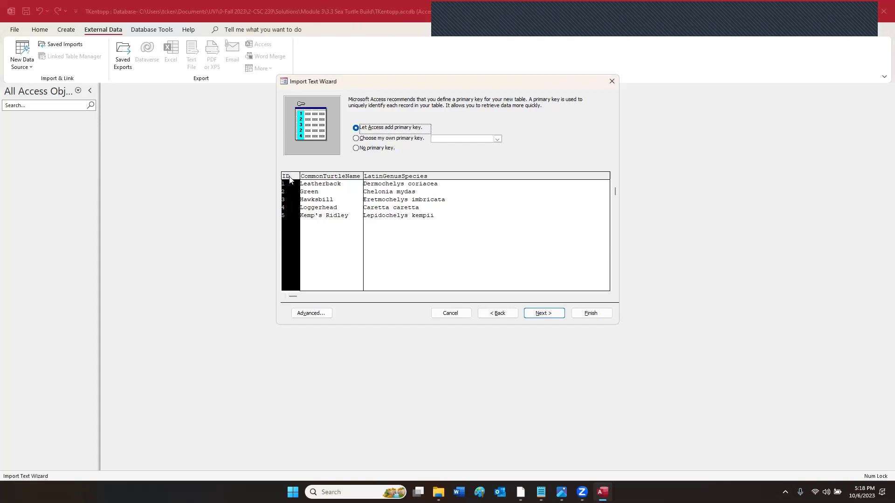
Step: Let Access add the primary key and import the data into a table named tSpeciesLookup, without saving the import steps
click(539, 315)
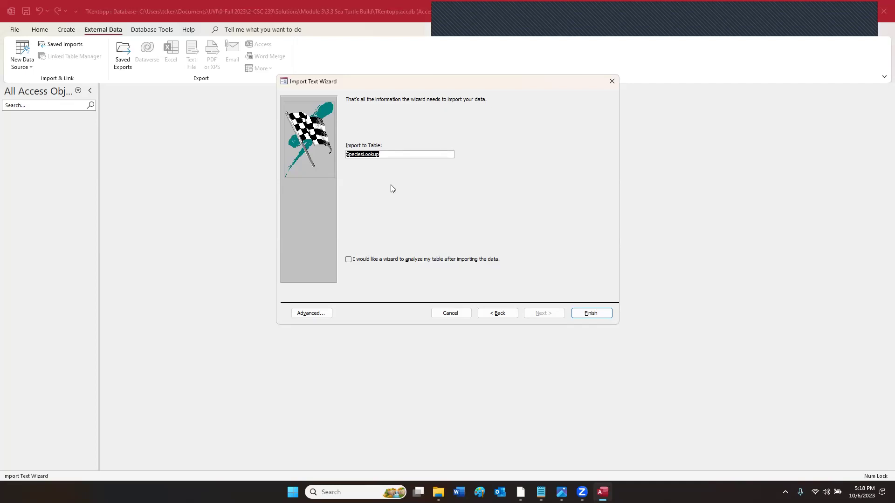
text(tSpecies)
click(588, 313)
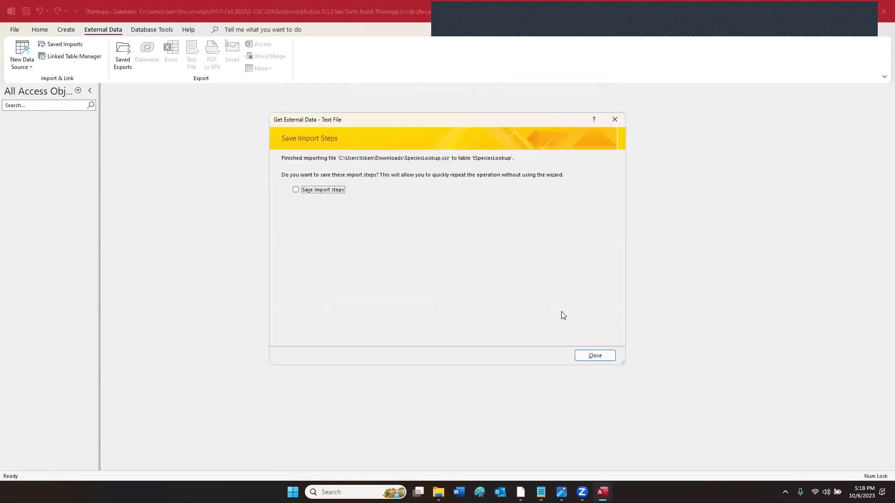
click(597, 357)
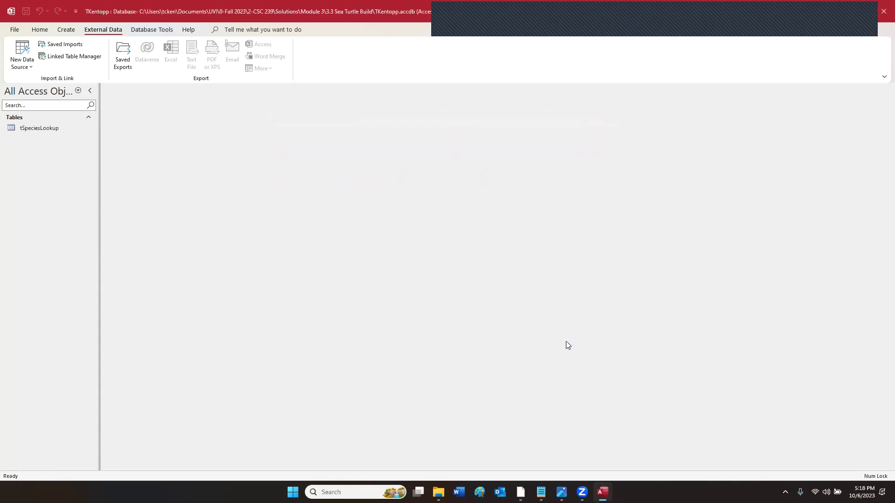
Step: In the design of the tSpeciesLookup table, rename the ID key field to SpeciesIDNum and save the change
click(41, 132)
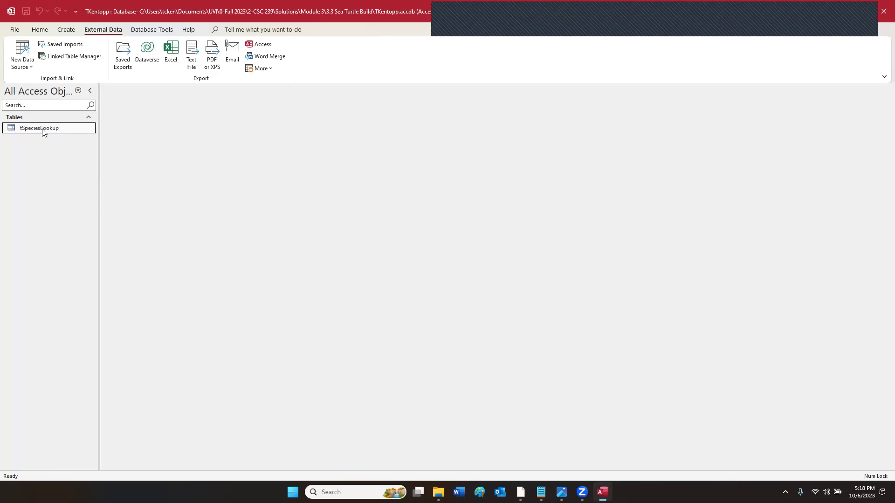
right_click(45, 130)
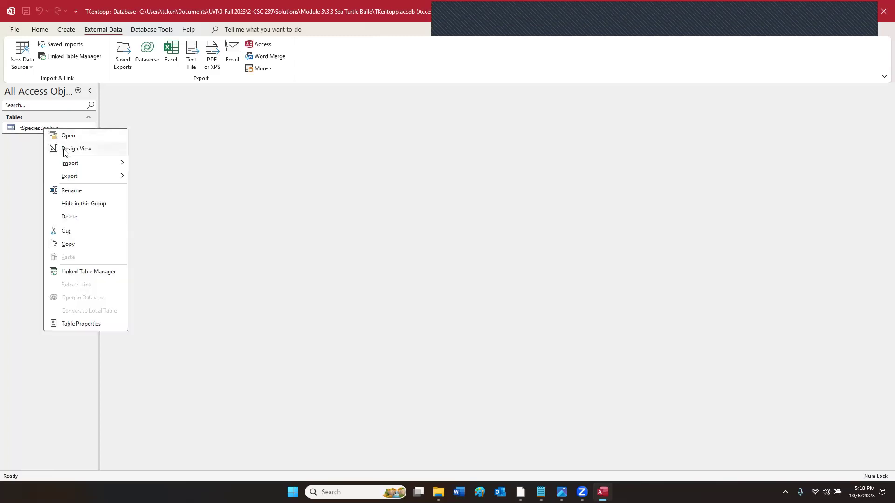
click(65, 148)
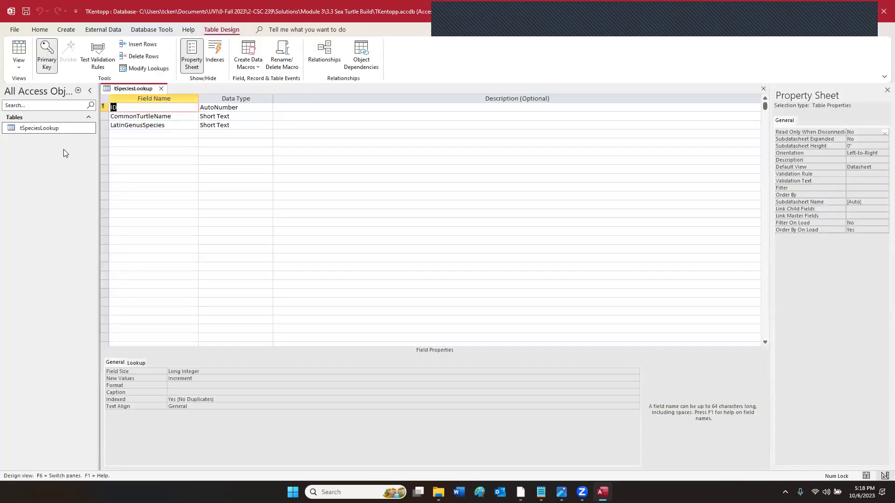
click(123, 107)
text(Num)
text(Species)
click(161, 89)
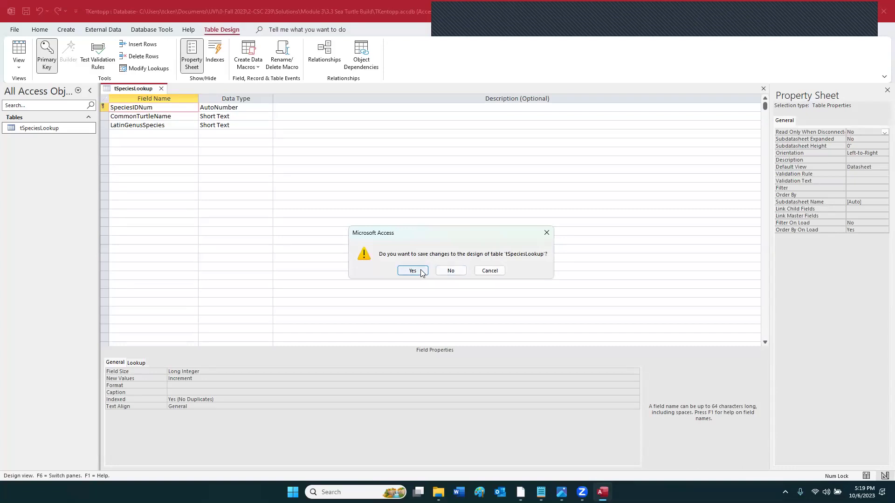
click(413, 271)
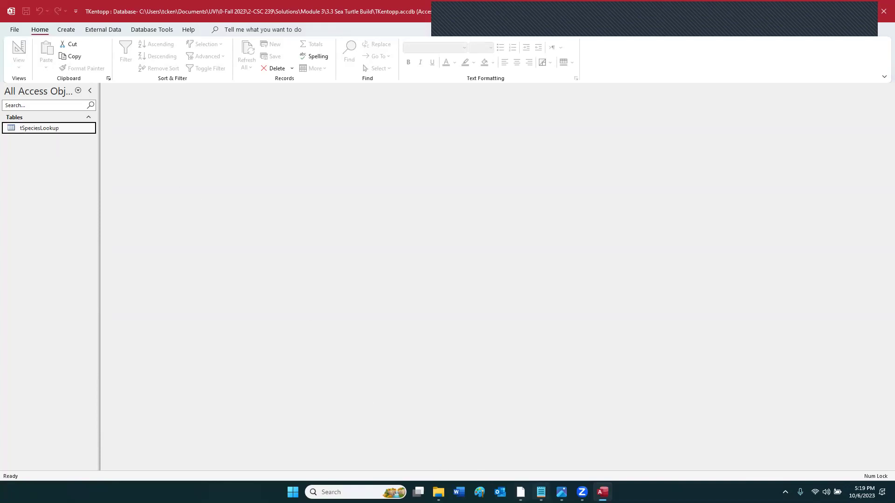
Step: Check the species table name and its key field name against the list in Object Names.txt
click(541, 492)
drag(653, 231, 594, 230)
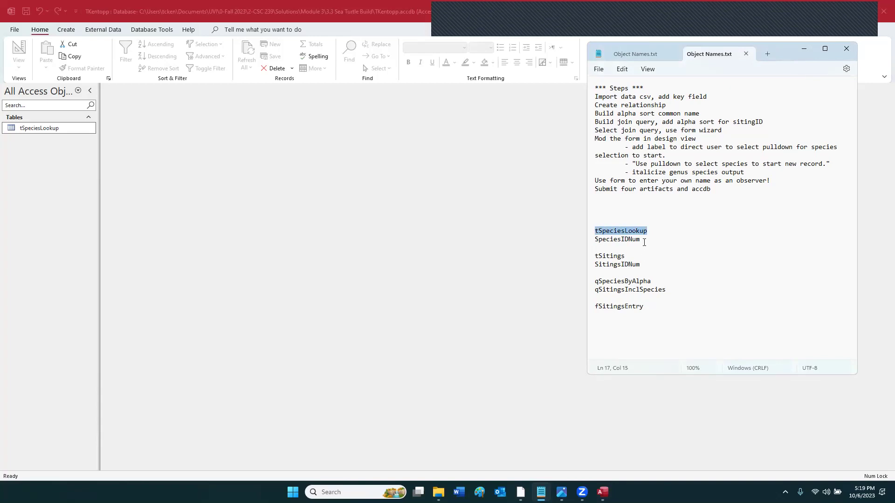
drag(643, 241, 596, 239)
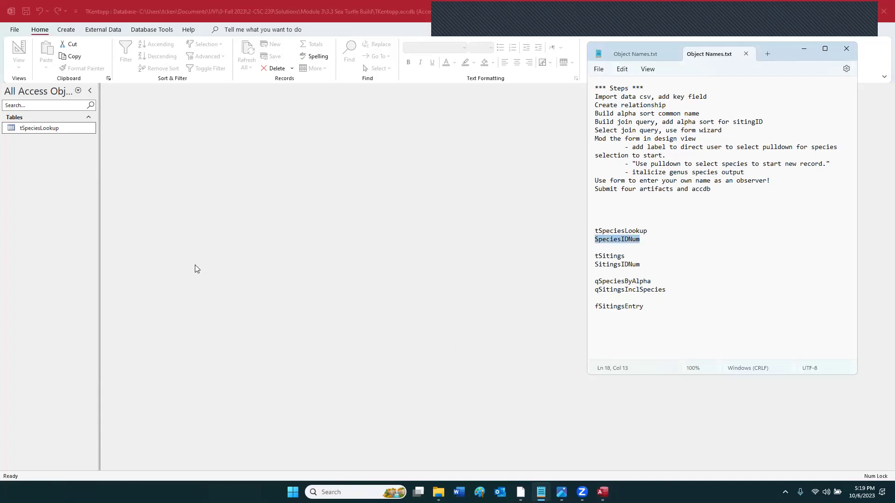
Step: Open the tSpeciesLookup table and fit the SpeciesIDNum, CommonTurtleName and LatinGenusSpecies columns to their contents
click(191, 246)
double_click(57, 128)
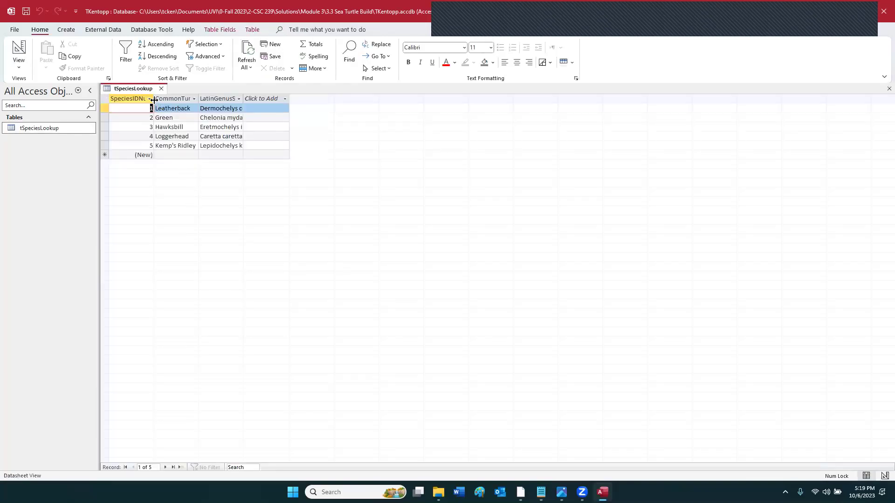
double_click(154, 100)
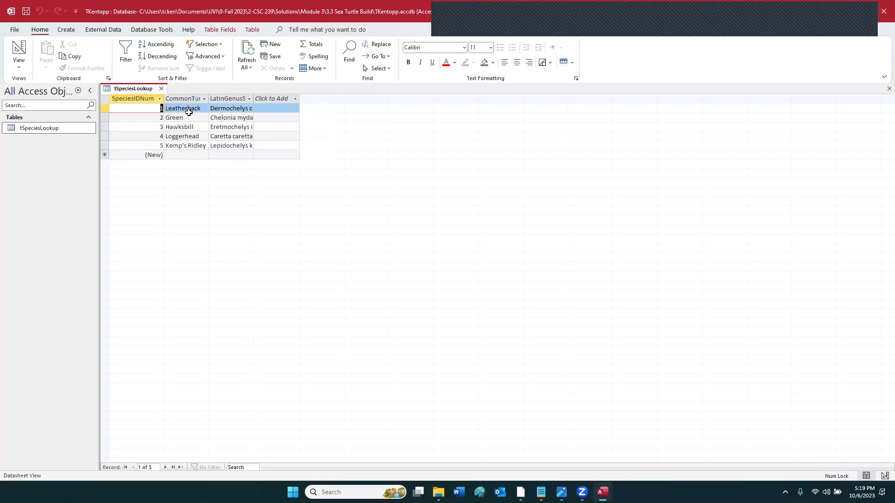
double_click(208, 99)
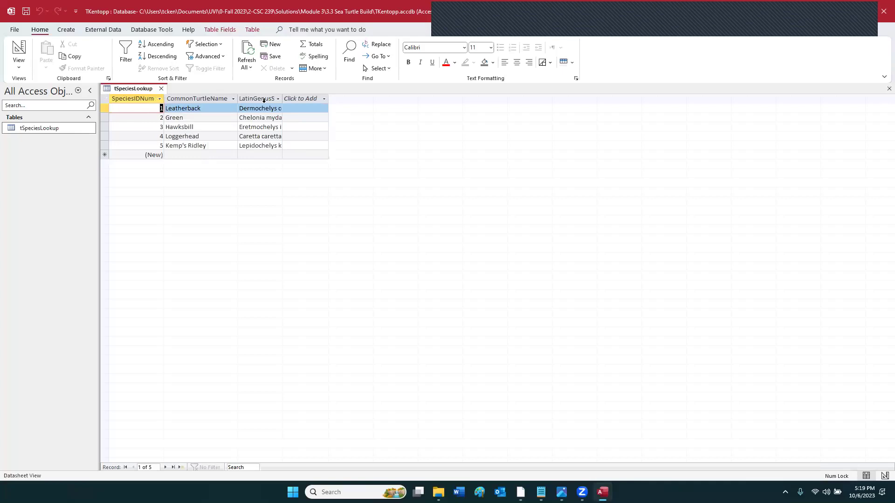
double_click(282, 99)
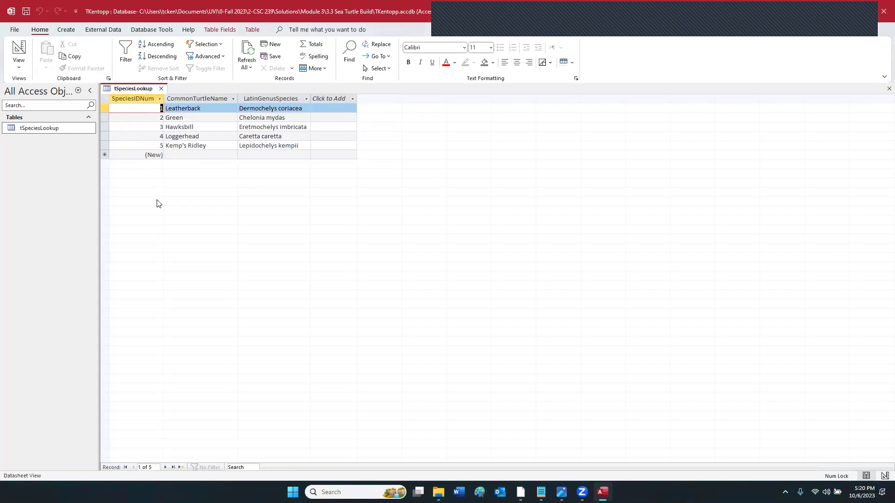
Step: Start a text file import of SitingsData.csv from the Downloads folder into a new table in the current database
click(111, 31)
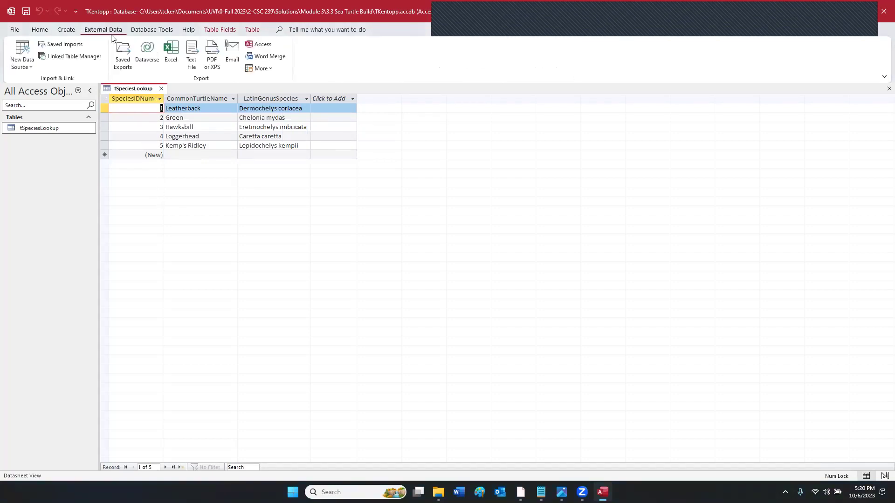
click(30, 69)
mouse_move(37, 85)
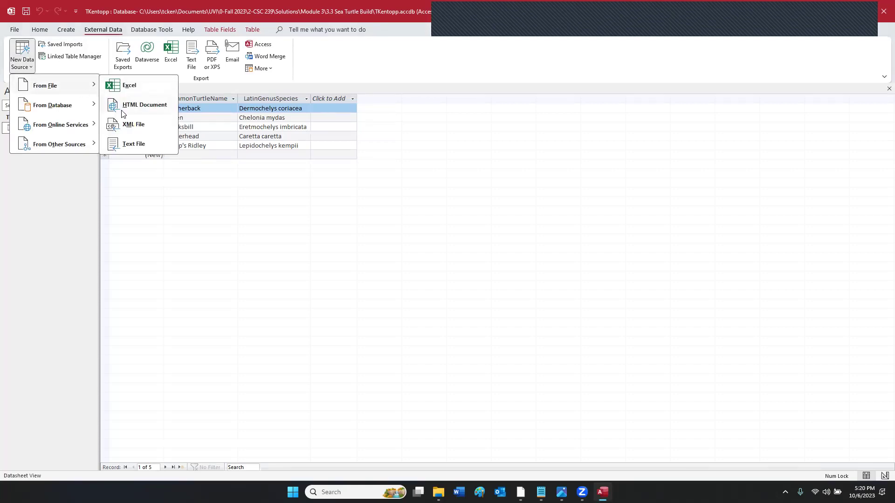
click(125, 146)
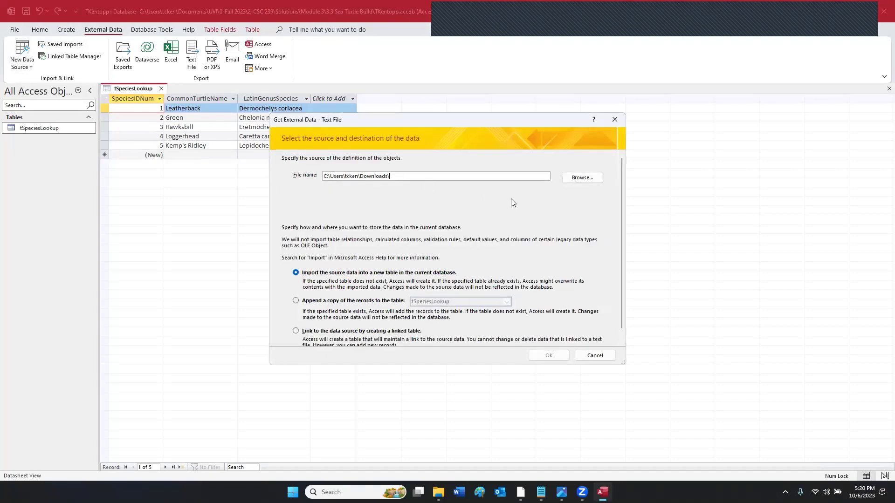
click(582, 180)
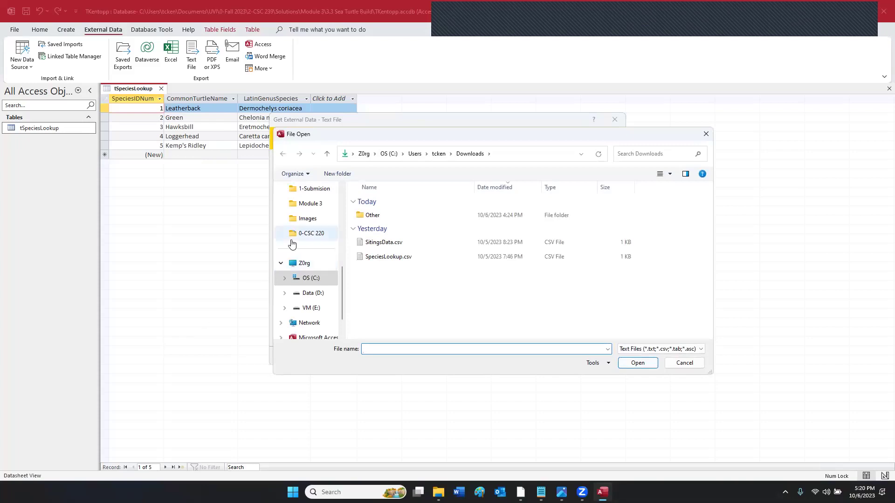
scroll(321, 229, up, 5)
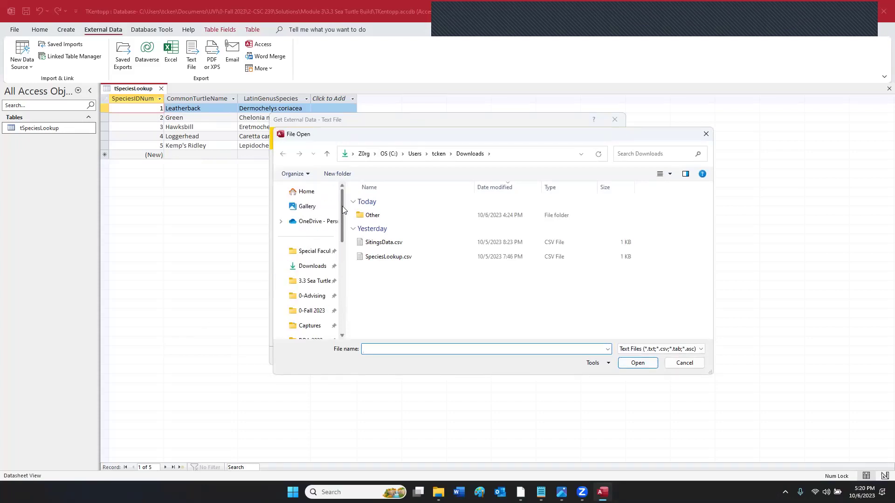
click(311, 265)
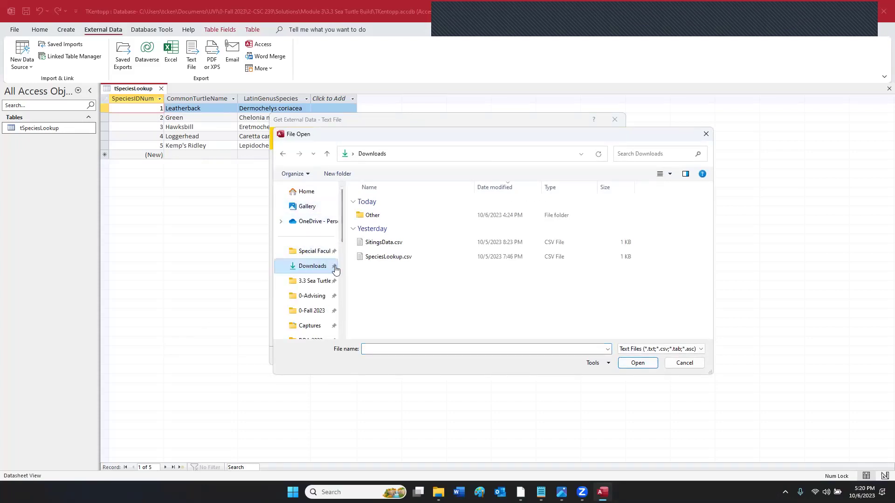
double_click(383, 243)
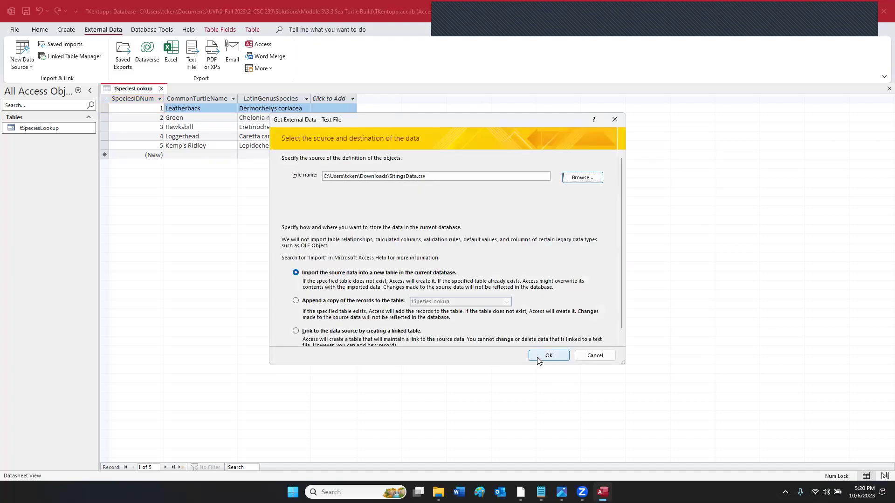
click(541, 356)
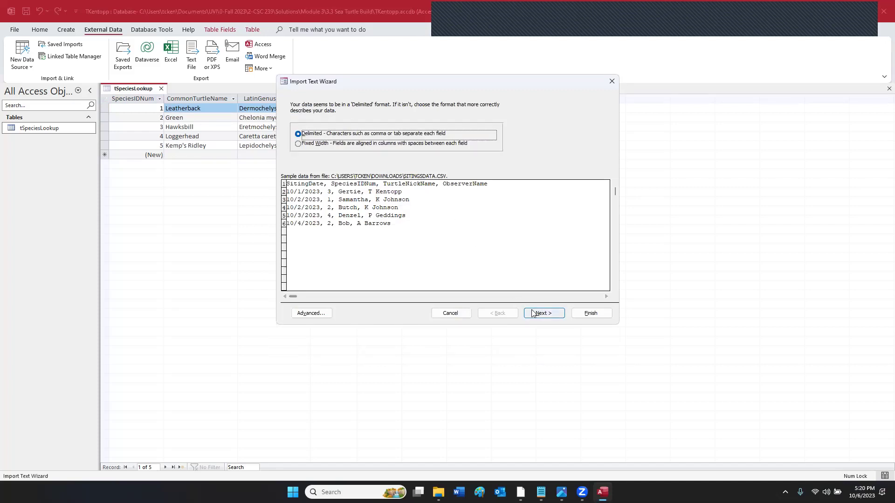
Step: Set the import to comma-delimited with field names in the first row, and index SitingDate as Yes (Duplicates OK)
key(Return)
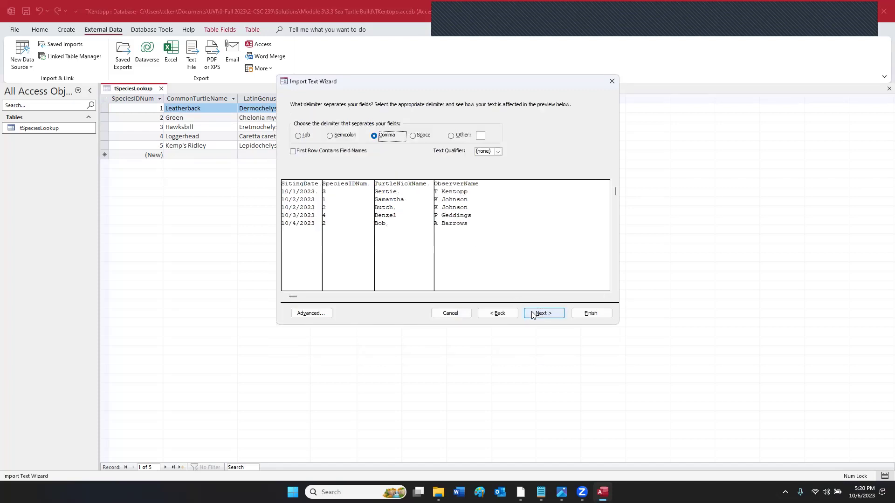
click(357, 152)
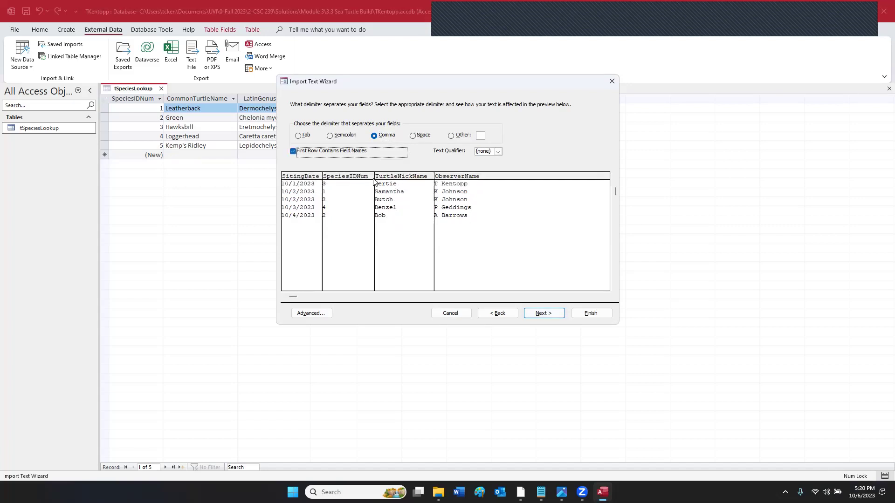
click(542, 313)
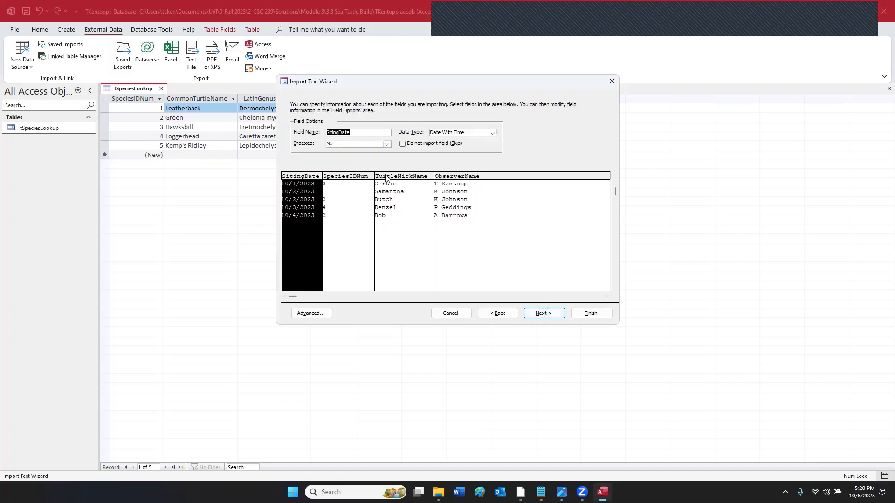
click(387, 145)
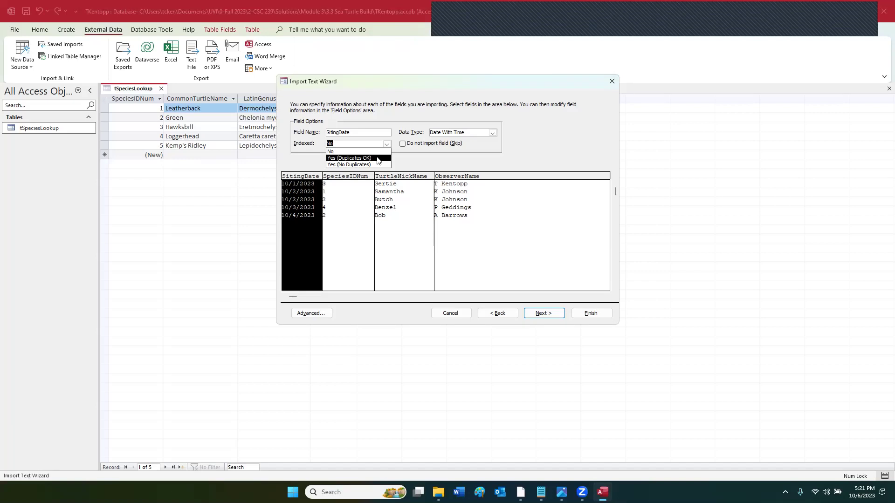
click(378, 159)
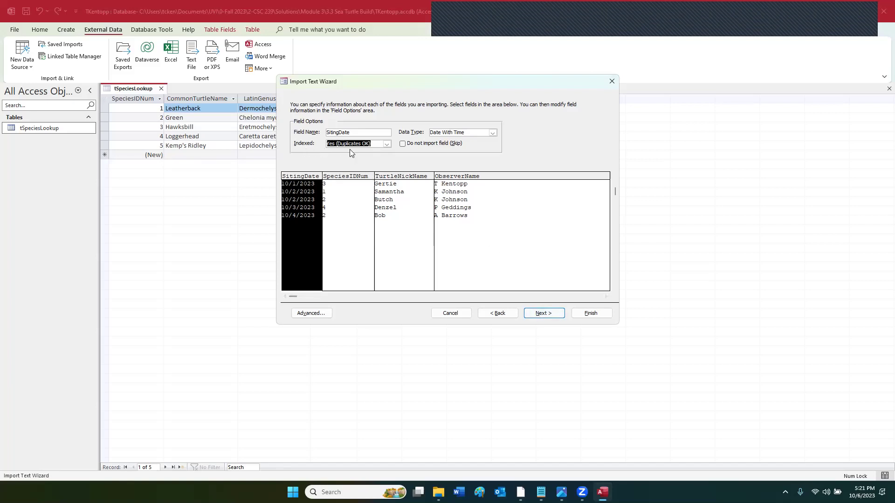
Step: Let Access add the primary key and import the data into a table named tSitings, without saving the import steps
click(538, 313)
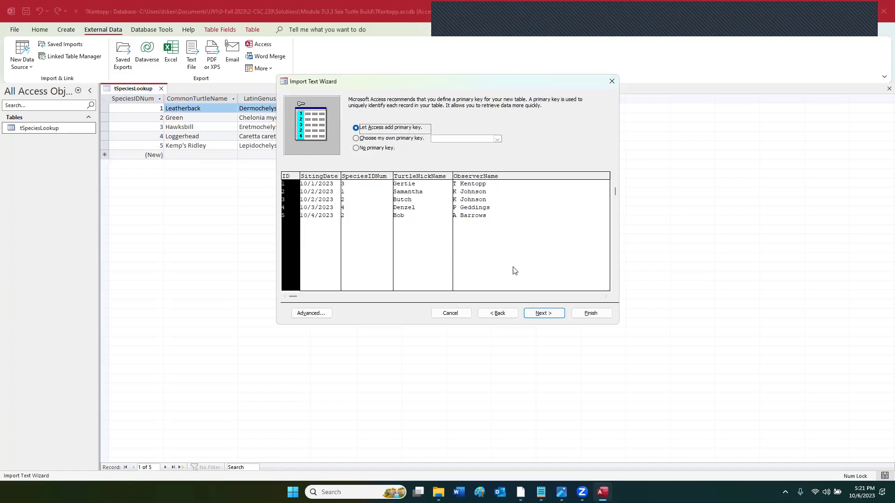
click(537, 313)
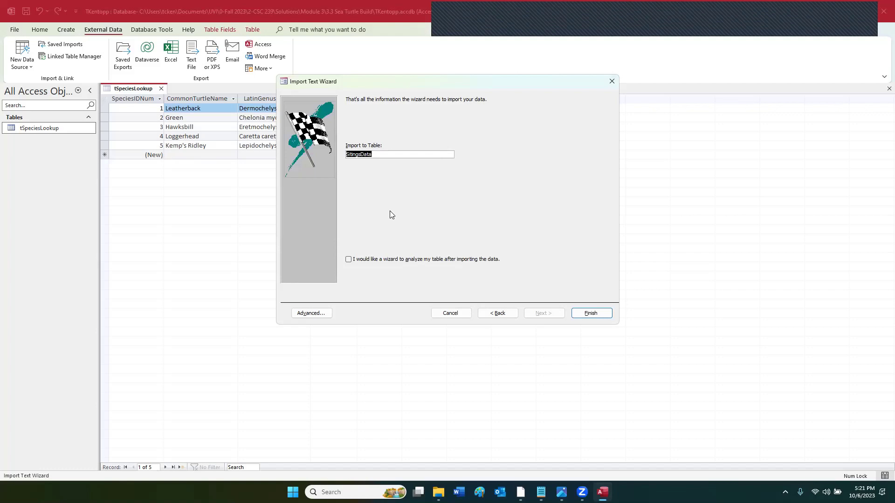
text(t)
text(Sitings)
click(574, 312)
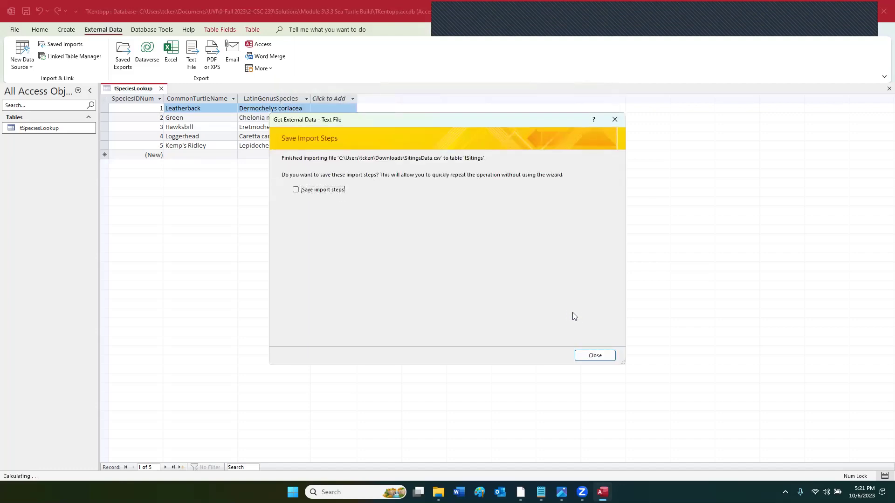
click(595, 357)
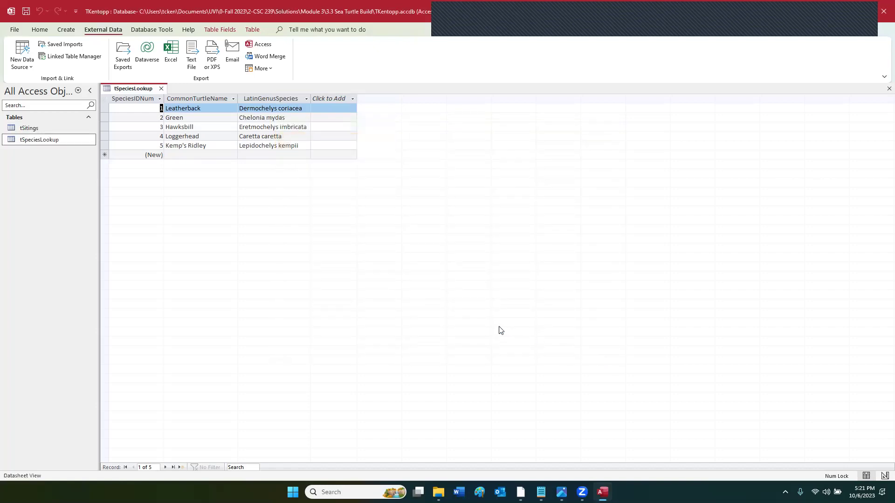
Step: In the design of the tSitings table, rename the ID key field to SitingIDNum
click(24, 130)
right_click(24, 131)
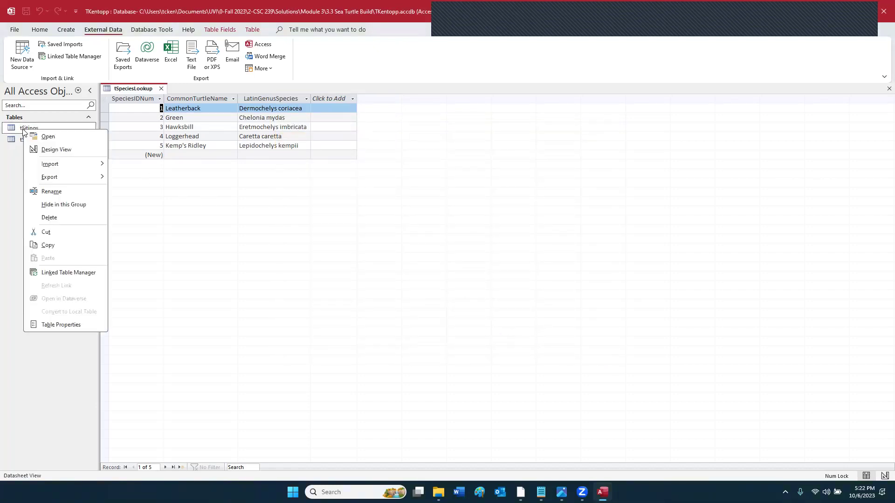
click(46, 150)
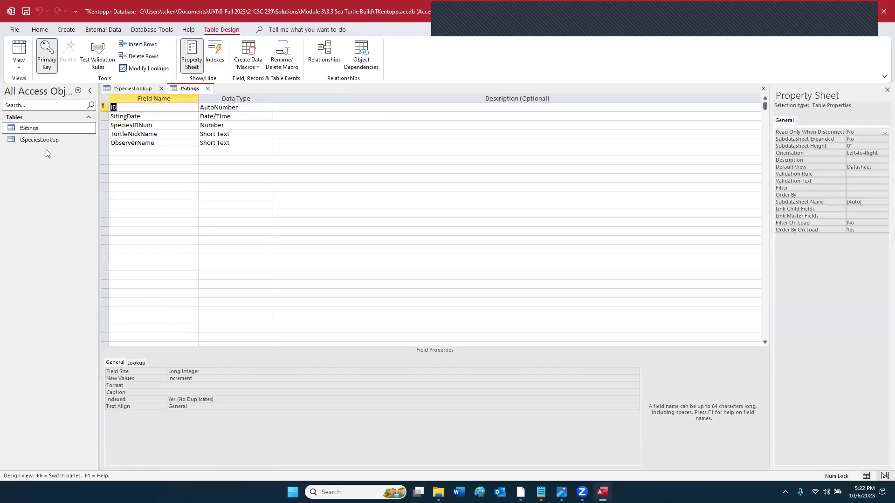
click(119, 108)
text(Num)
text(Sitings)
key(BackSpace)
Step: Check the required key field name for the tSitings table in Object Names.txt and return to Access
click(520, 492)
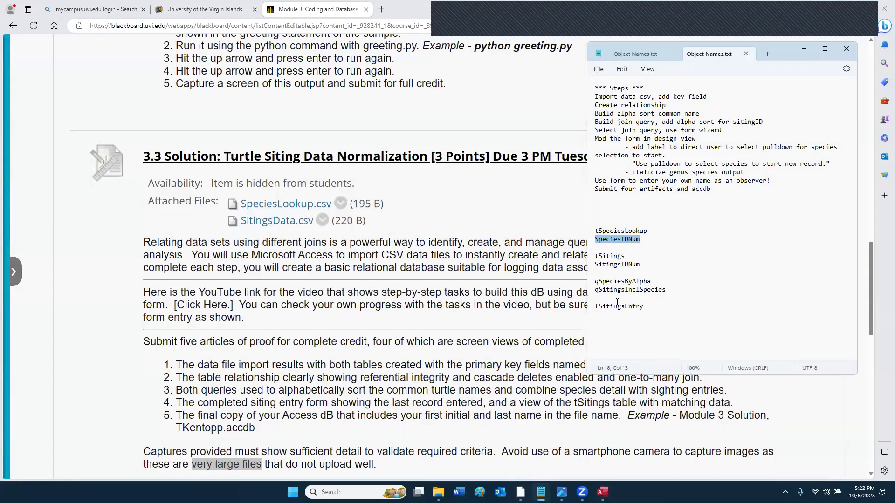
click(642, 266)
double_click(641, 265)
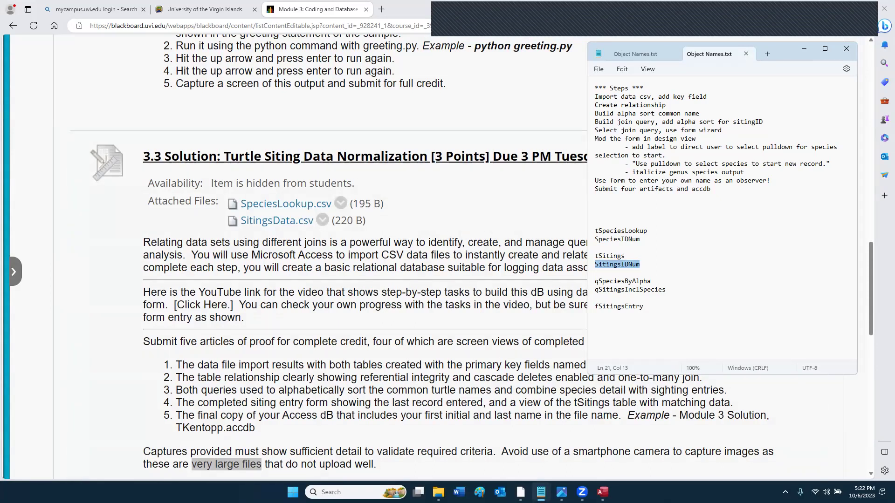
click(603, 492)
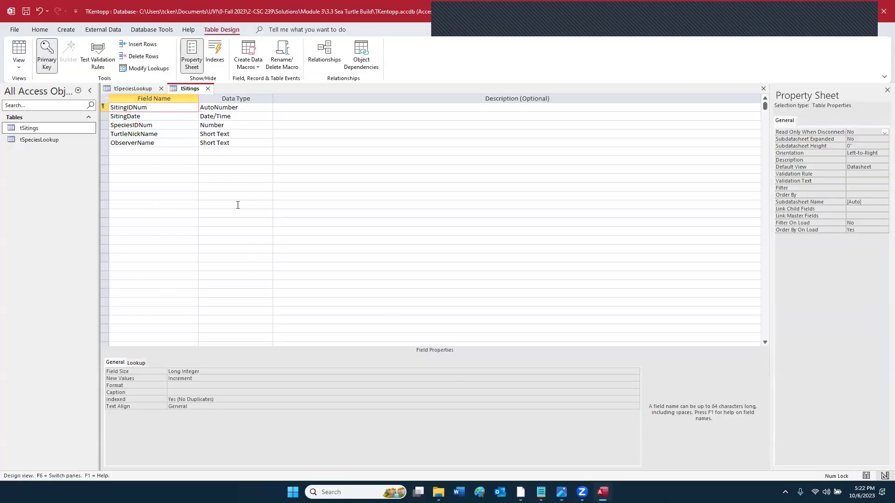
Step: Correct the tSitings key field name to SitingsIDNum, then close the table design and save the change
click(127, 106)
text(s)
click(184, 143)
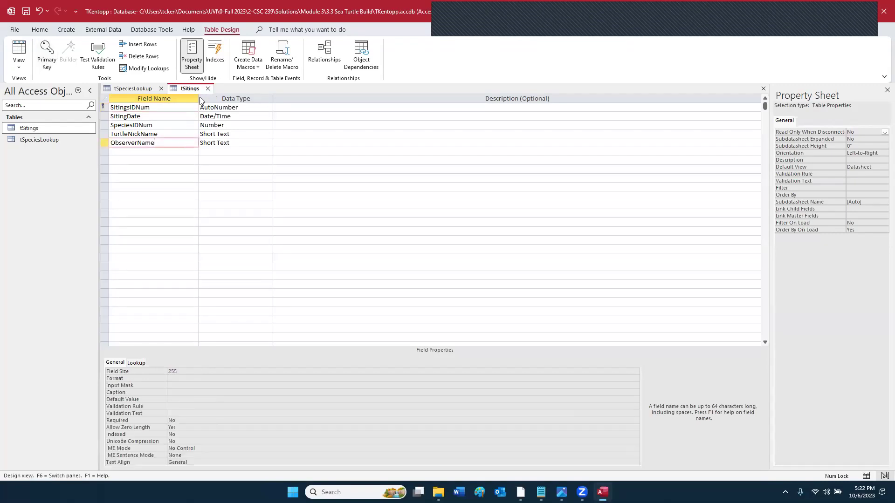
click(208, 88)
click(413, 271)
Step: Open the tSitings table and fit all five columns, from SitingsIDNum to ObserverName, to their contents
double_click(56, 130)
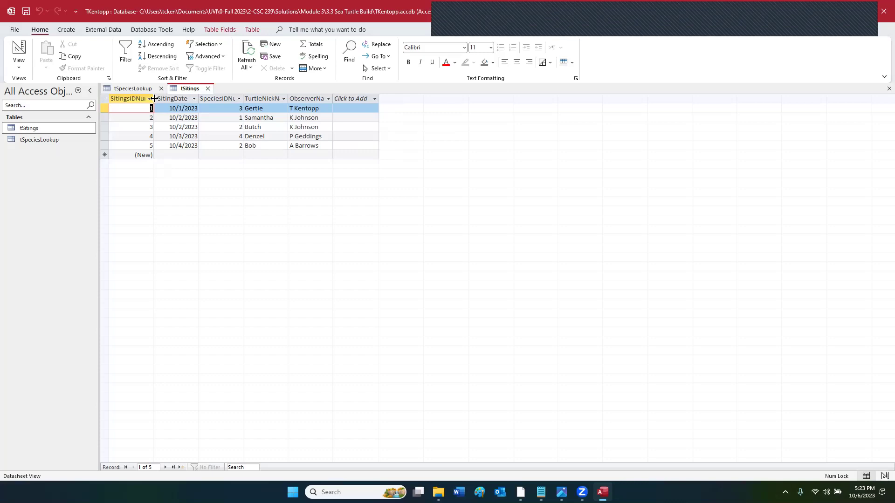
double_click(152, 98)
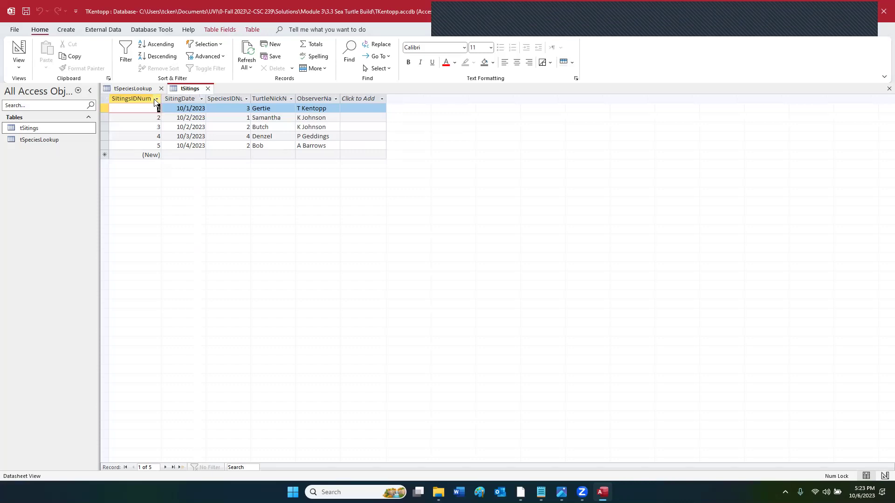
double_click(206, 98)
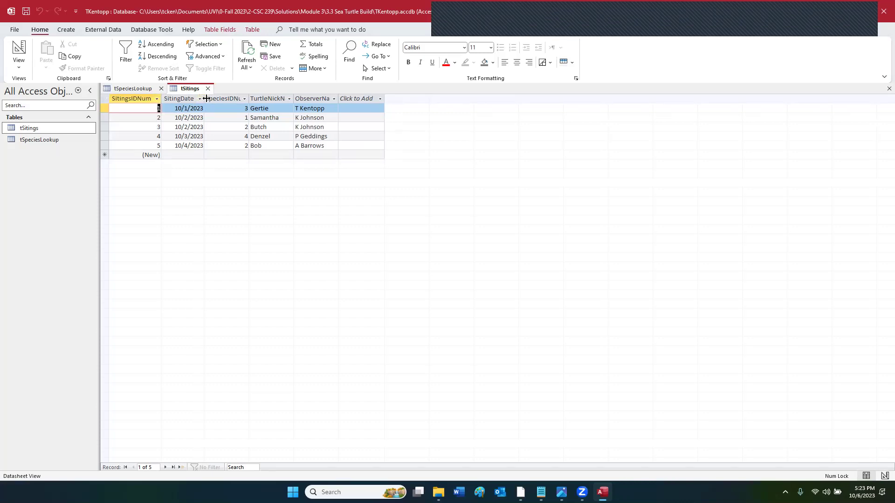
double_click(249, 98)
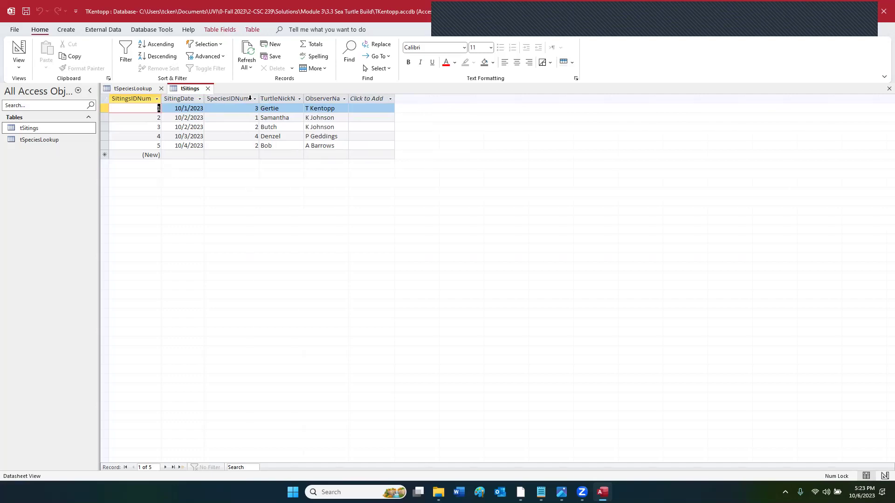
double_click(304, 98)
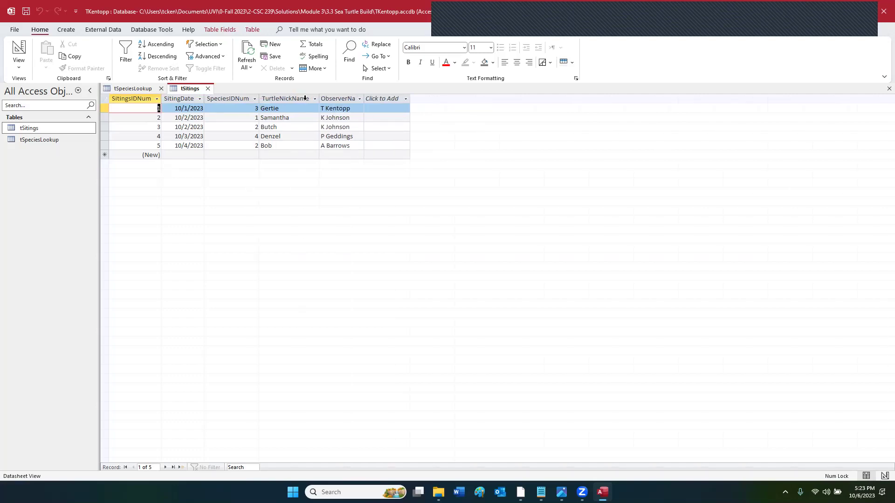
double_click(365, 98)
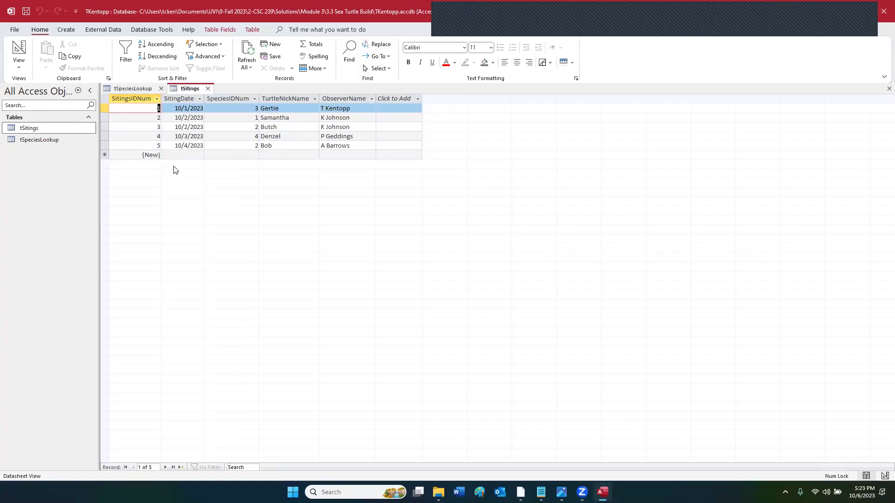
Step: Switch to the browser's 3.3 Turtle Siting Data Normalization assignment page to check the required submission items
click(39, 132)
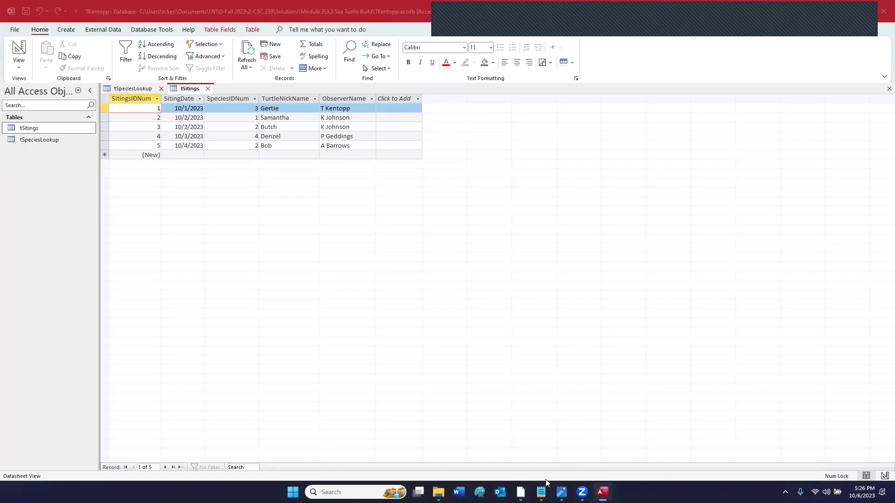
click(521, 492)
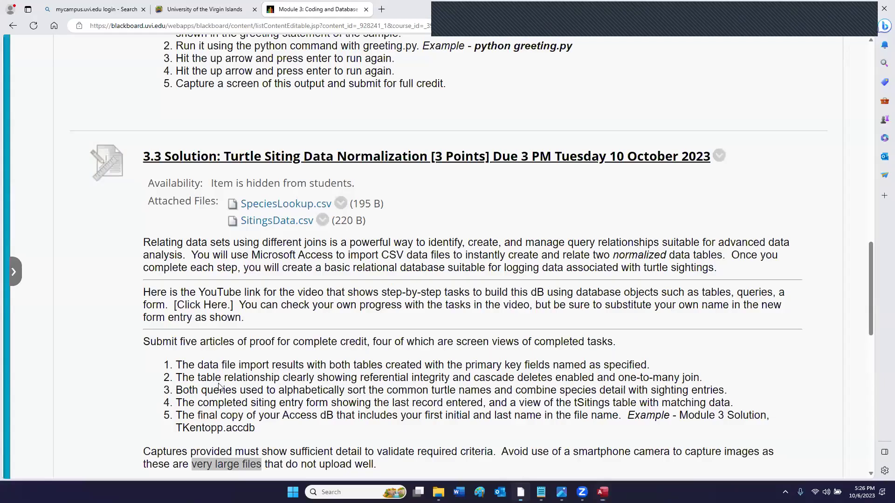
Step: Review the data import and table relationship submission items on the assignment page, then return to Access
drag(178, 366, 651, 359)
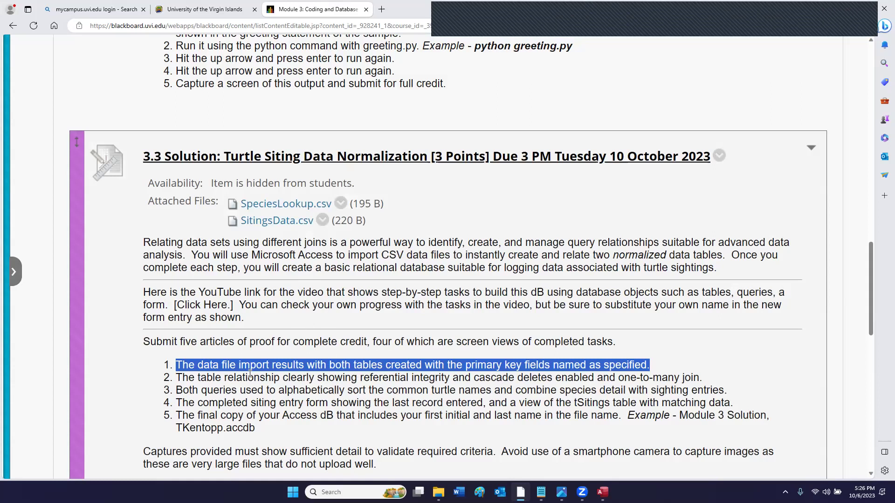
drag(246, 377, 307, 379)
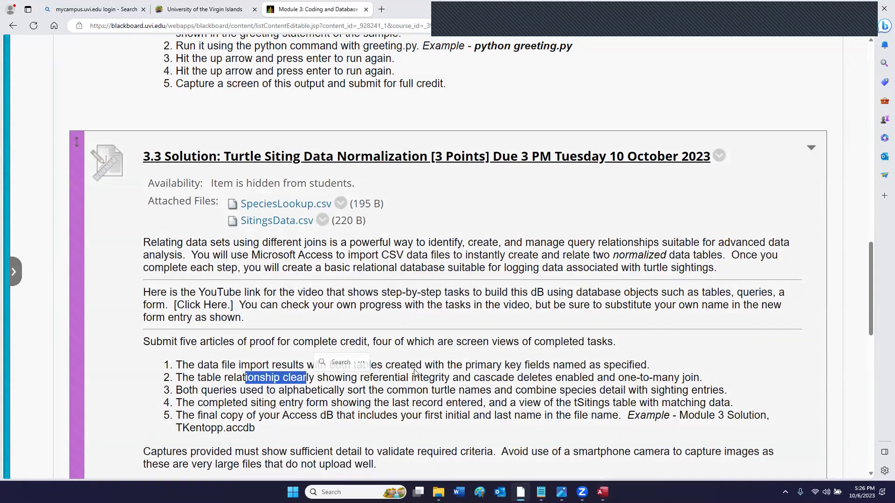
click(603, 492)
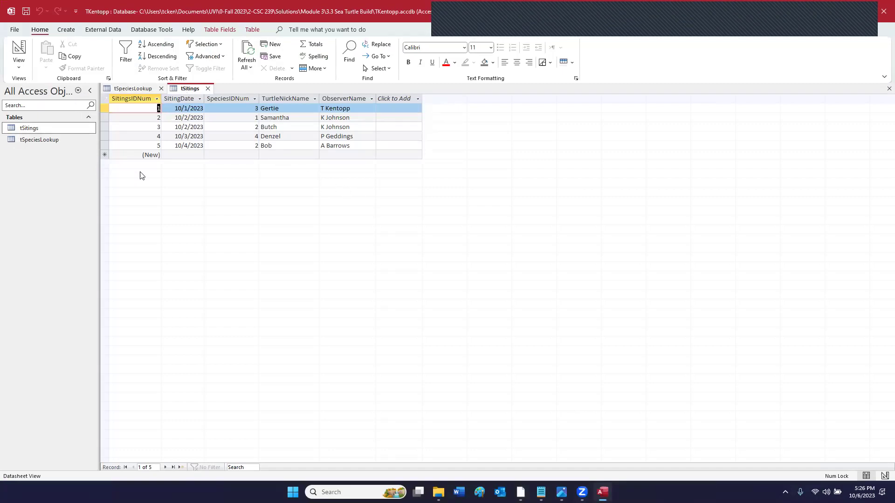
Step: Open the Relationships window, then close the tSitings and tSpeciesLookup tables and save their layout changes
click(158, 32)
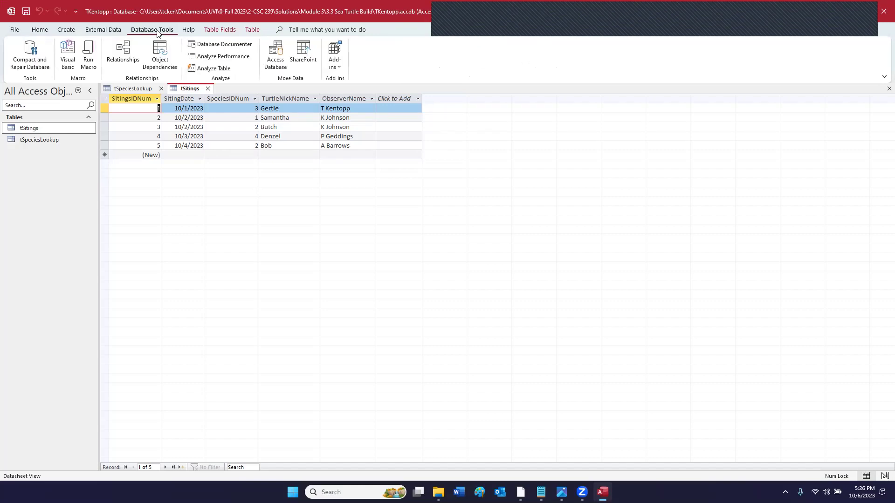
click(124, 51)
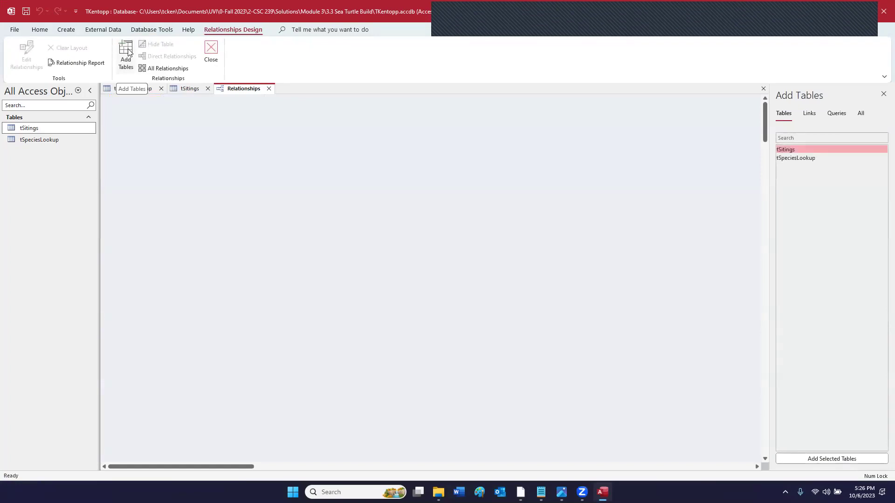
click(208, 88)
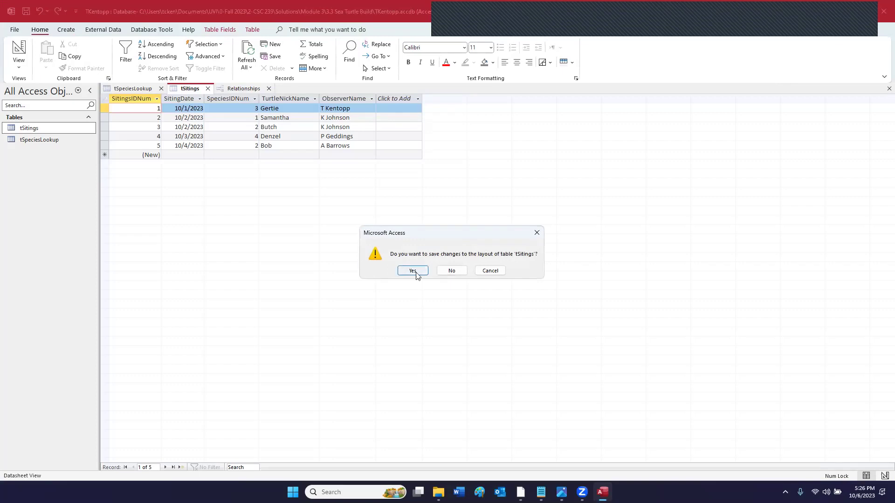
click(414, 272)
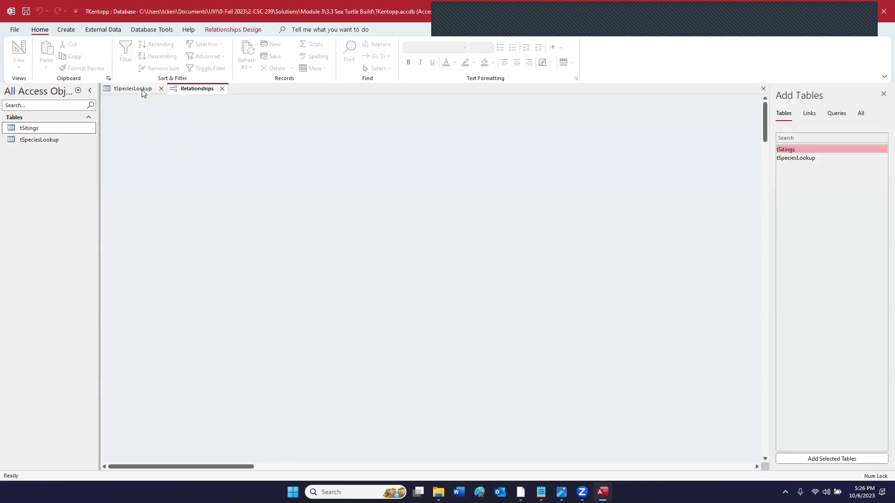
click(161, 89)
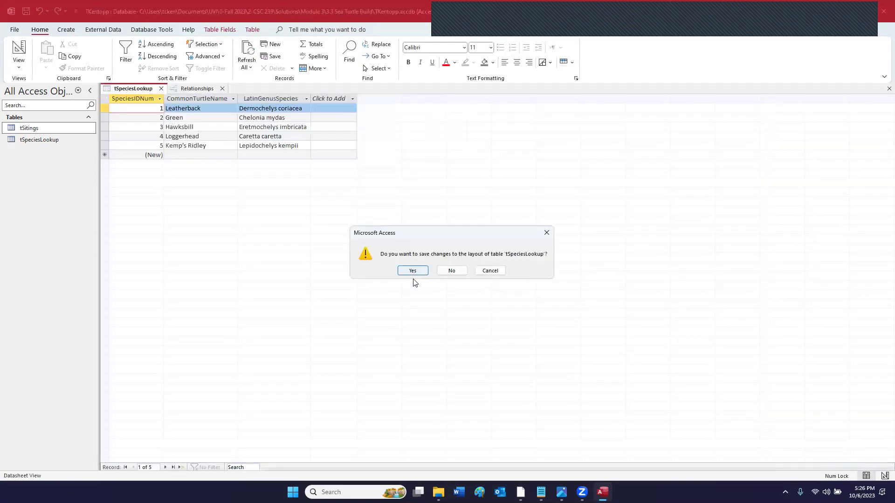
click(413, 271)
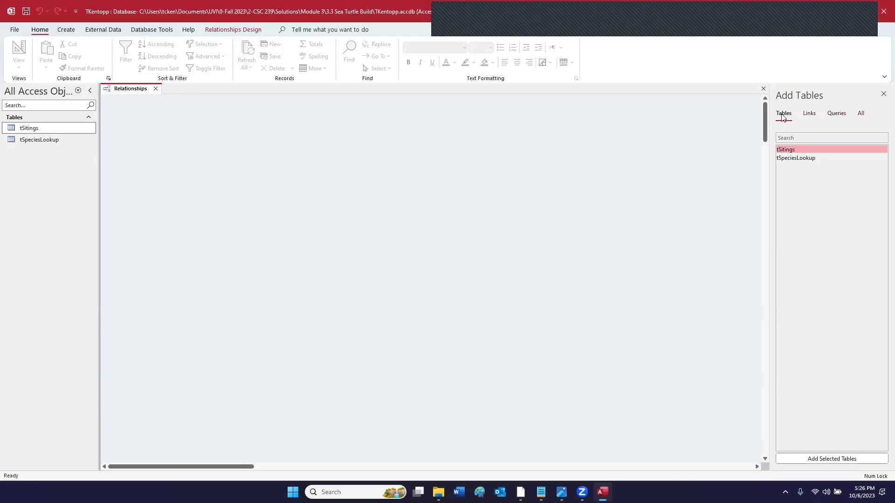
Step: Add tSitings and tSpeciesLookup to the relationships layout and widen the tSpeciesLookup box to fit its field names
double_click(786, 150)
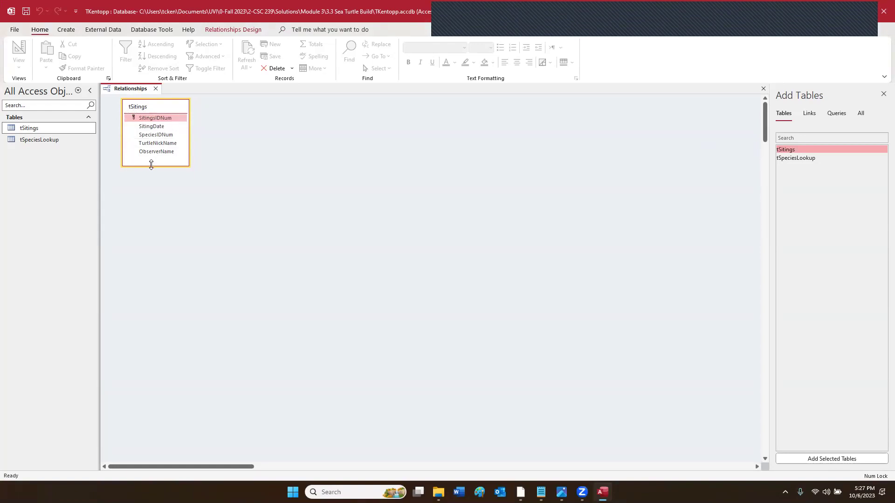
click(176, 118)
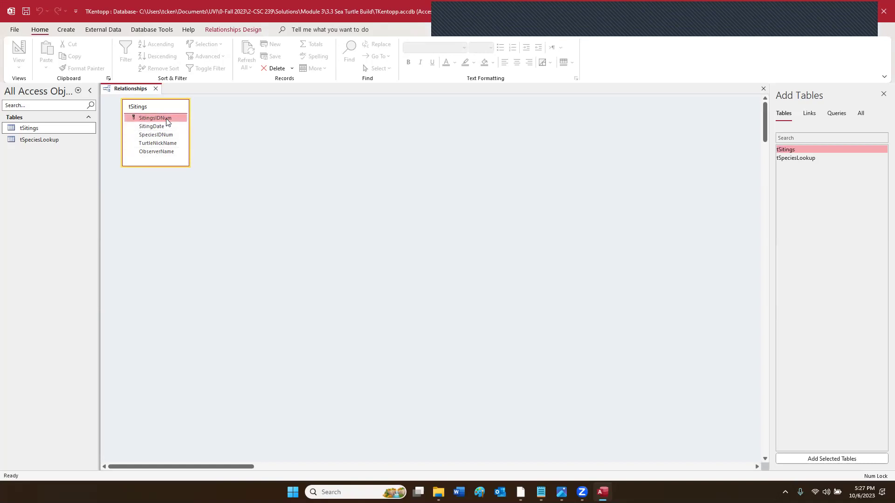
double_click(791, 161)
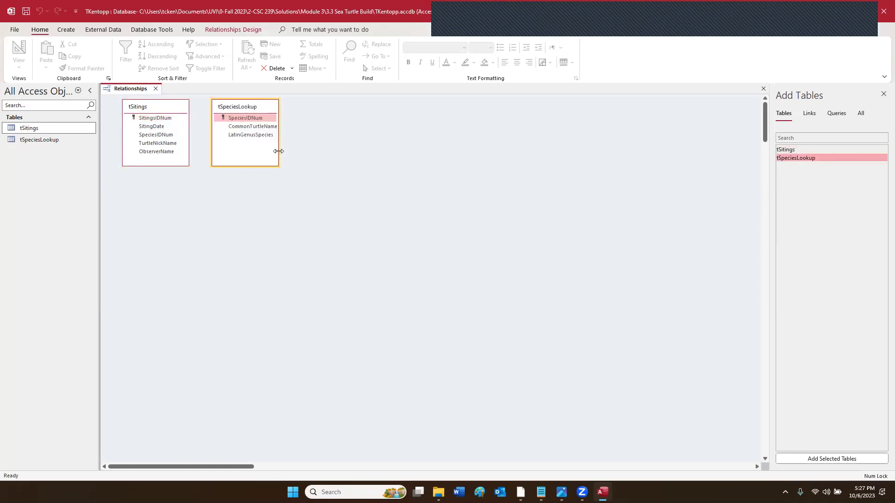
drag(279, 151, 299, 151)
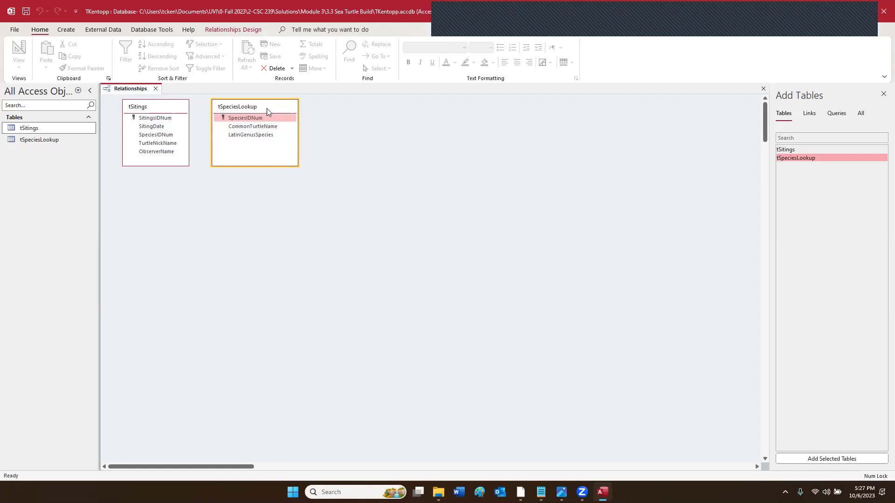
Step: Relate SpeciesIDNum in tSpeciesLookup one-to-many to SpeciesIDNum in tSitings, enforcing referential integrity with cascading updates and deletes
drag(267, 111, 167, 137)
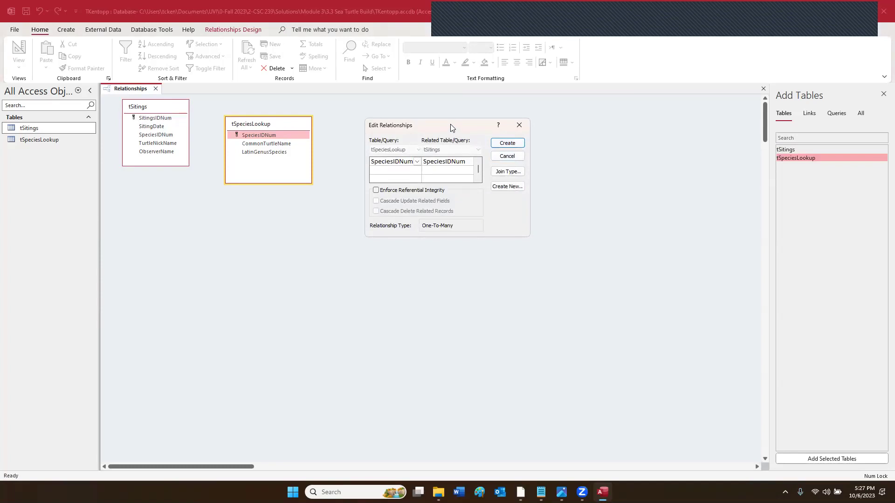
drag(451, 127, 420, 127)
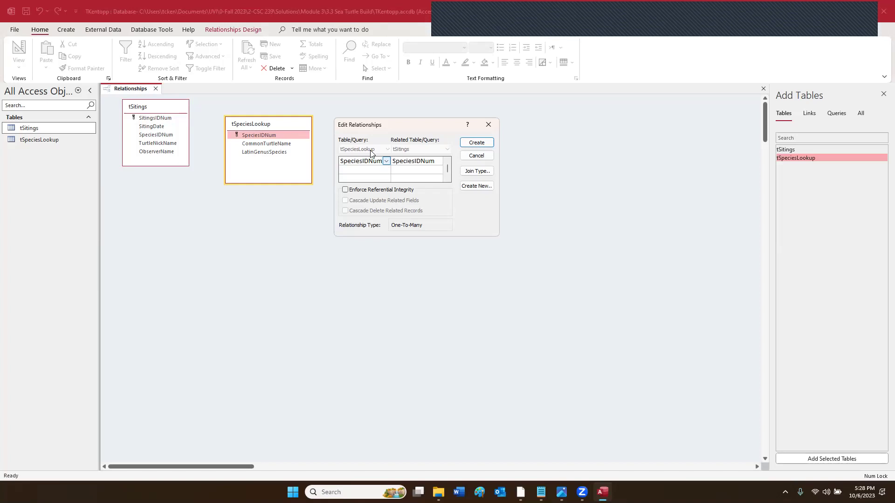
click(345, 190)
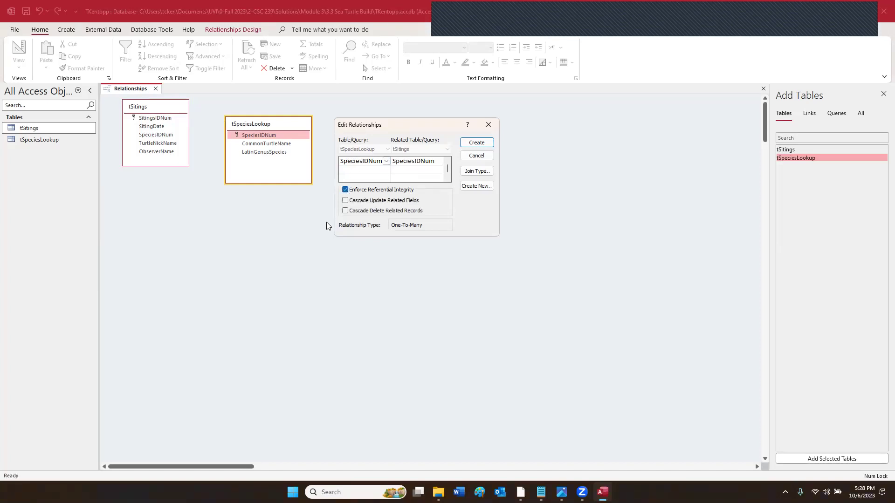
click(345, 200)
click(345, 211)
click(474, 144)
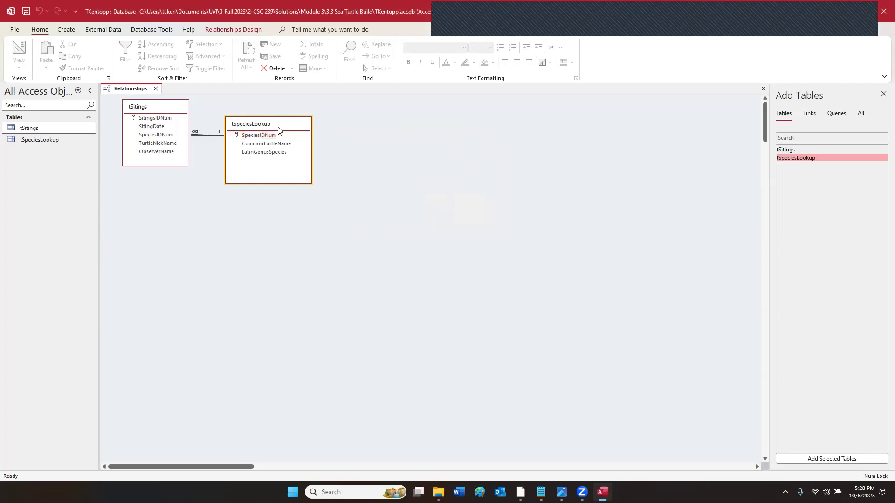
Step: Move the tSpeciesLookup box slightly lower and reopen the settings of its relationship with tSitings
drag(279, 128, 288, 146)
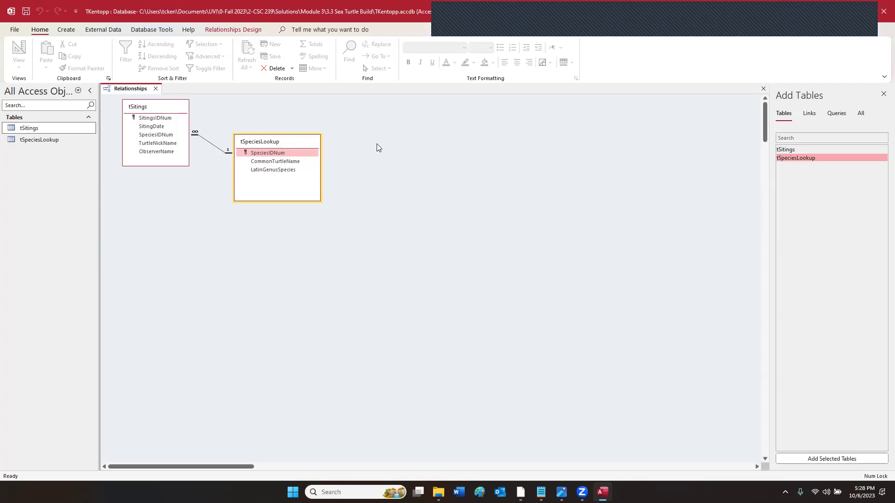
double_click(226, 156)
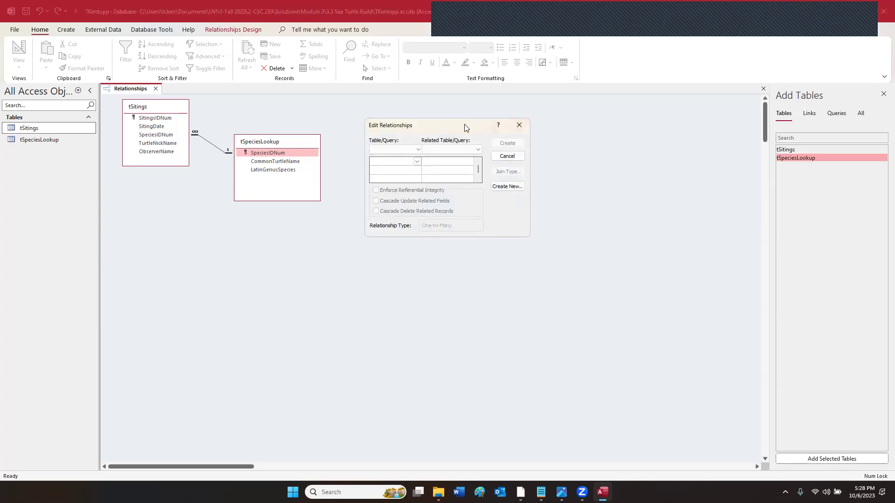
click(508, 157)
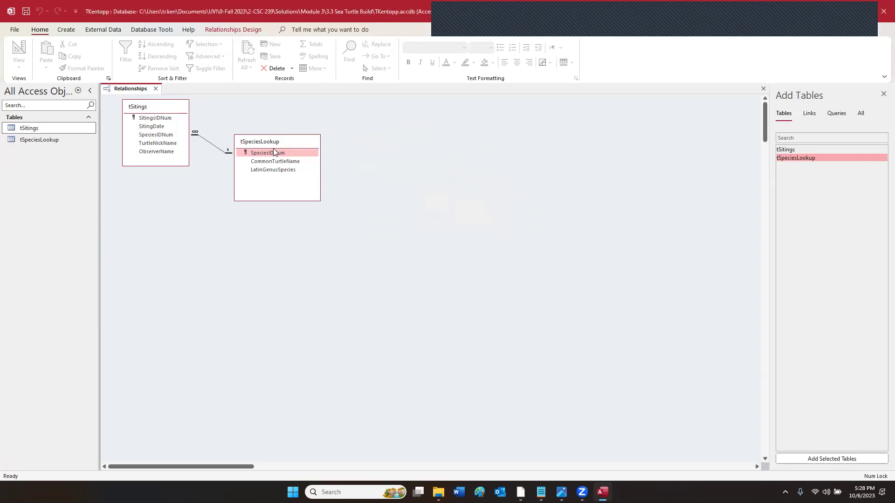
double_click(214, 149)
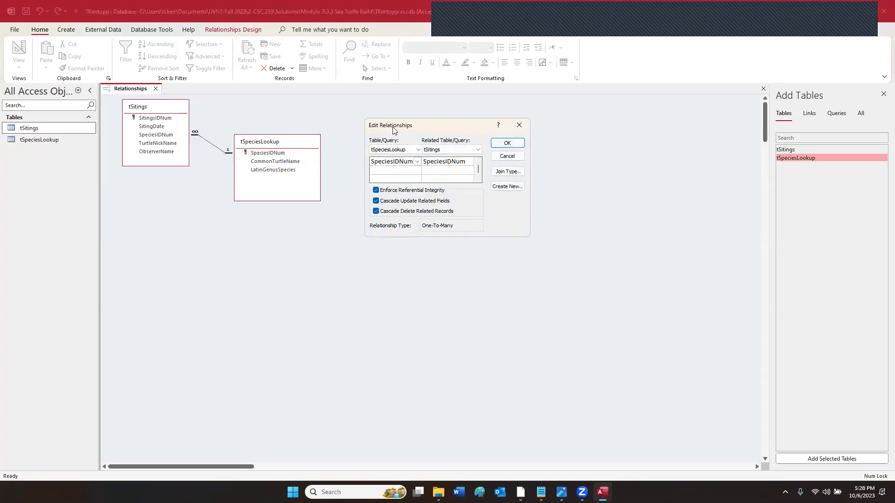
drag(393, 129, 365, 136)
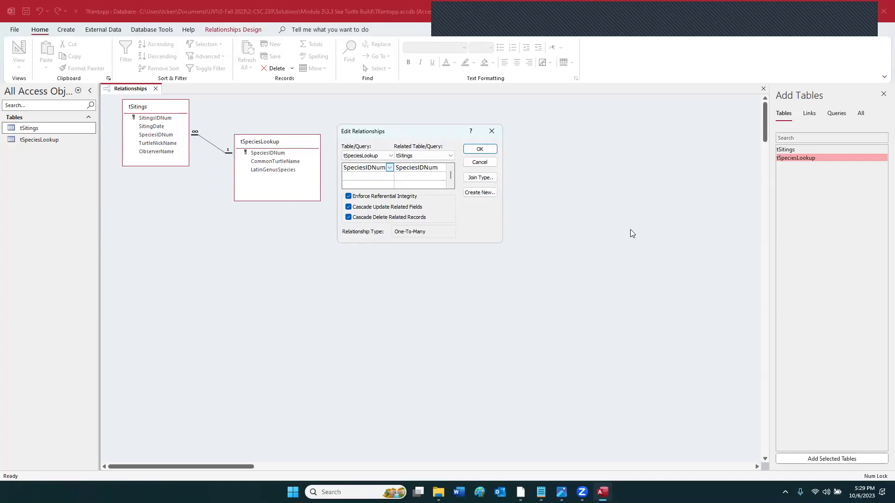
Step: Switch to the browser's assignment page and check the submission items for the table relationship and both queries
key(alt+Tab)
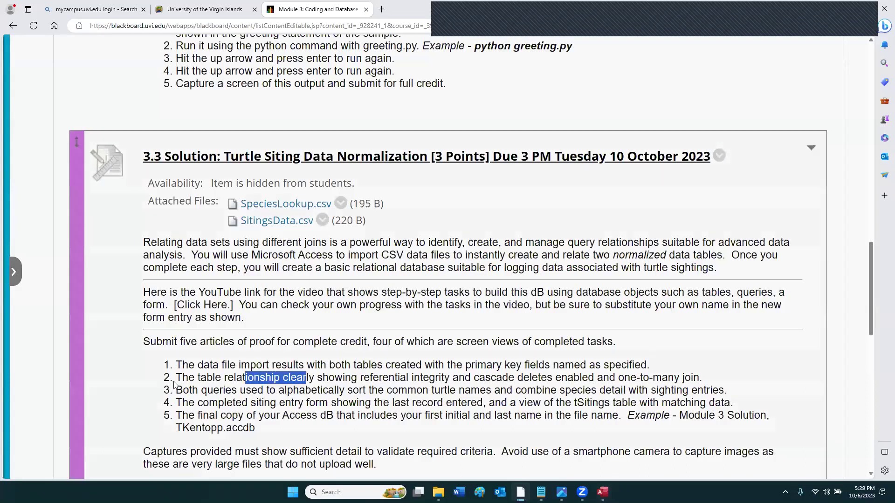
drag(178, 380, 695, 376)
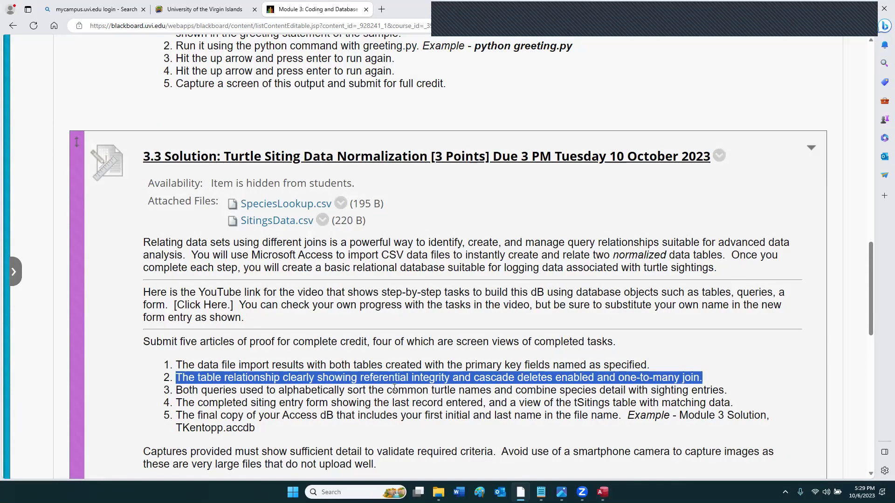
click(179, 391)
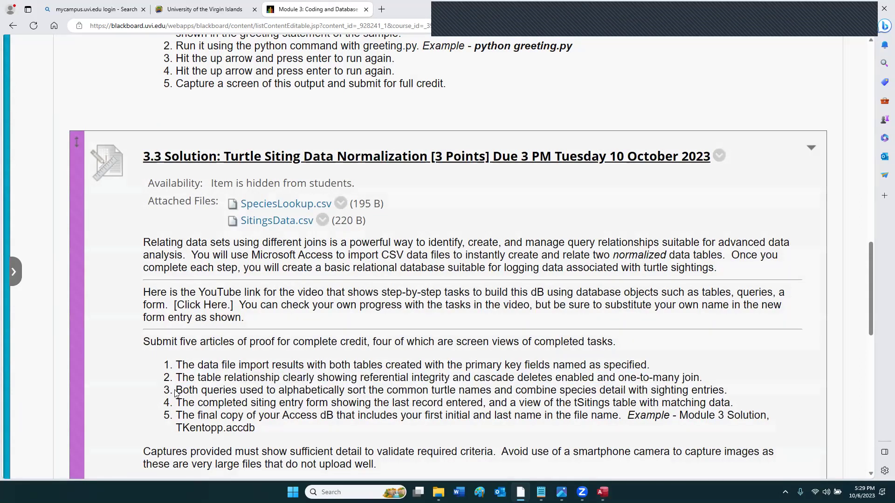
drag(179, 391, 236, 393)
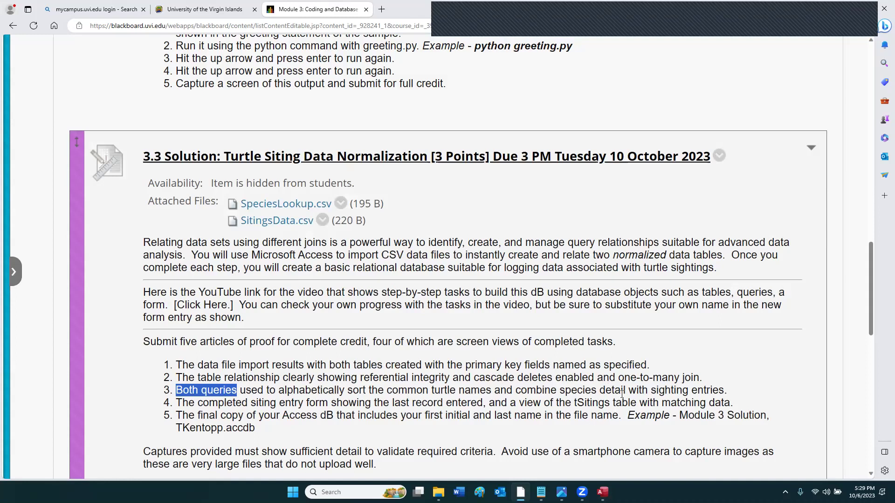
double_click(691, 378)
Step: Switch to Object Names.txt in Notepad and check the required name for the alphabetical species query
click(540, 492)
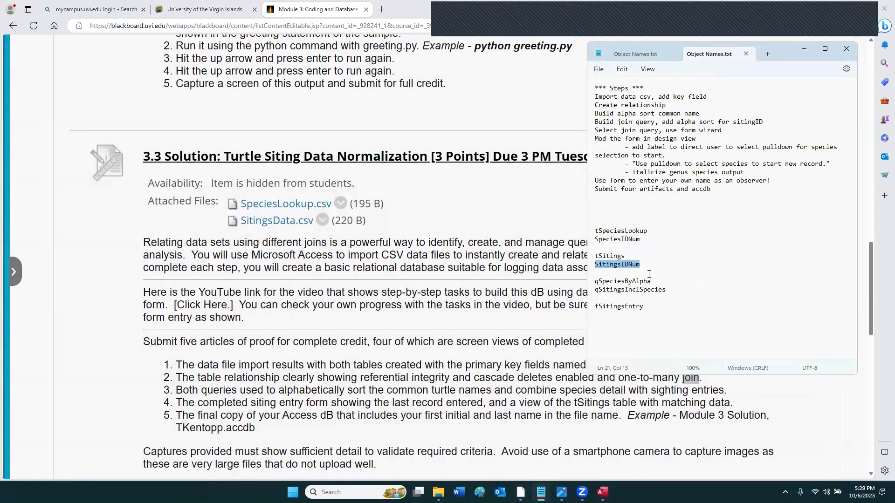
drag(651, 281, 593, 281)
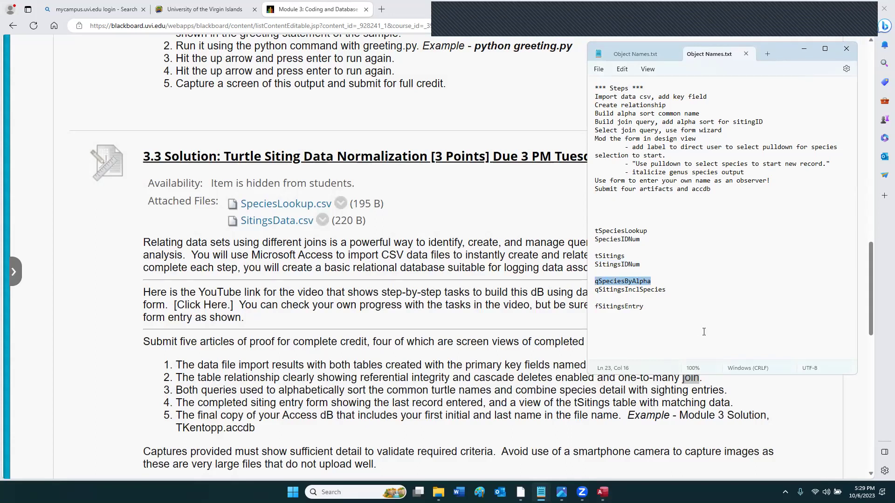
click(662, 285)
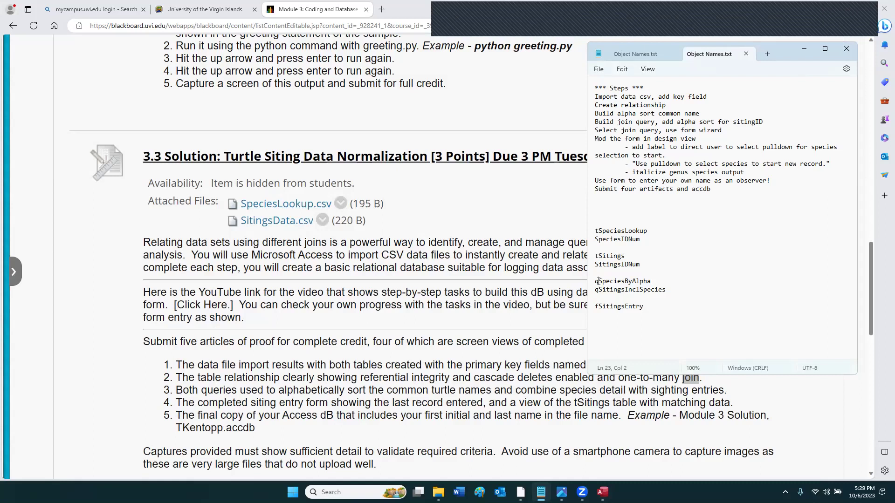
drag(599, 281, 590, 283)
drag(651, 283, 598, 283)
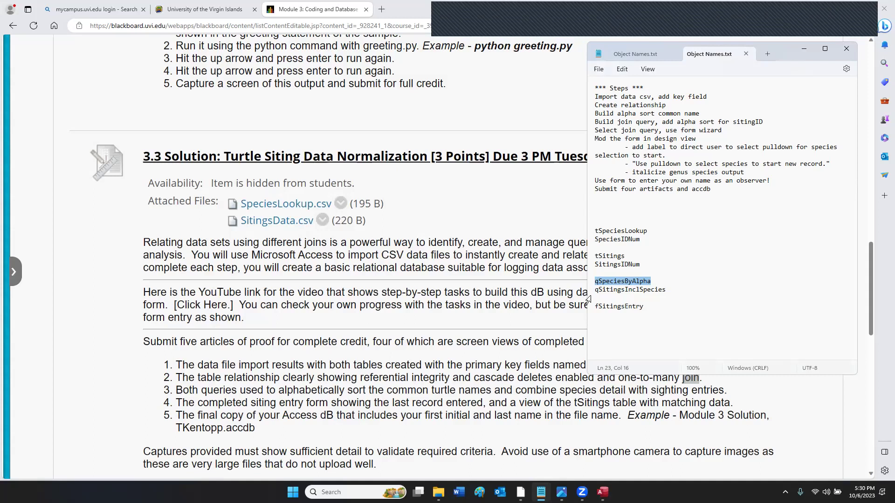
Step: Return to Access, accept the relationship settings, then close the Relationships window and save its layout
click(603, 493)
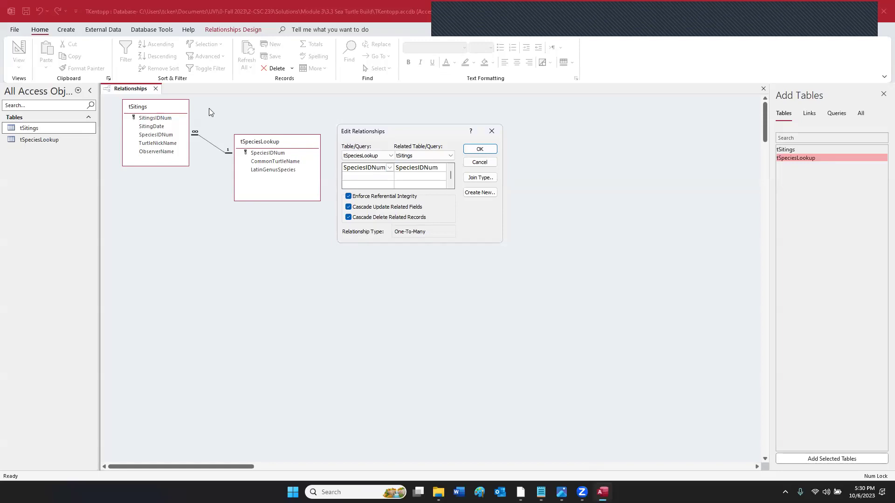
click(157, 90)
click(465, 150)
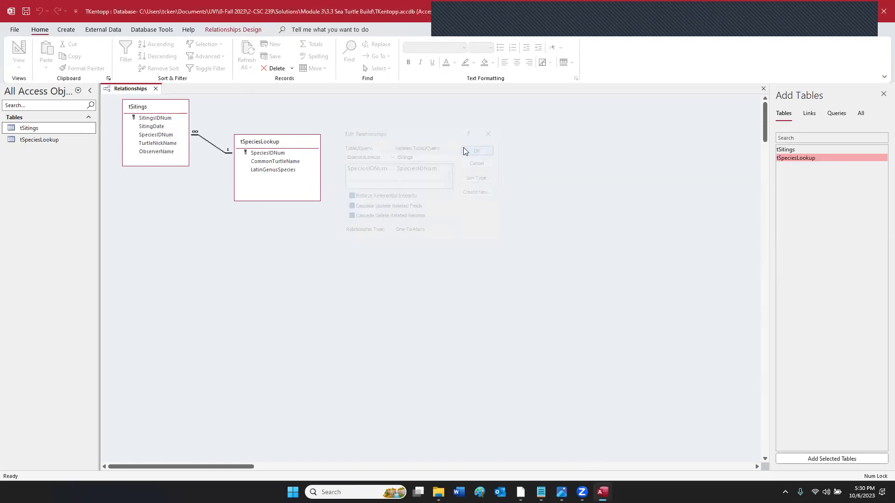
click(156, 89)
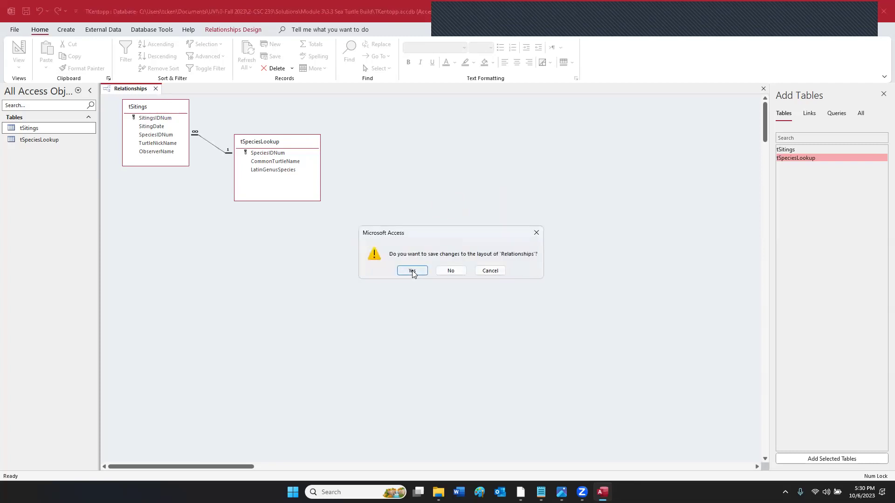
click(412, 271)
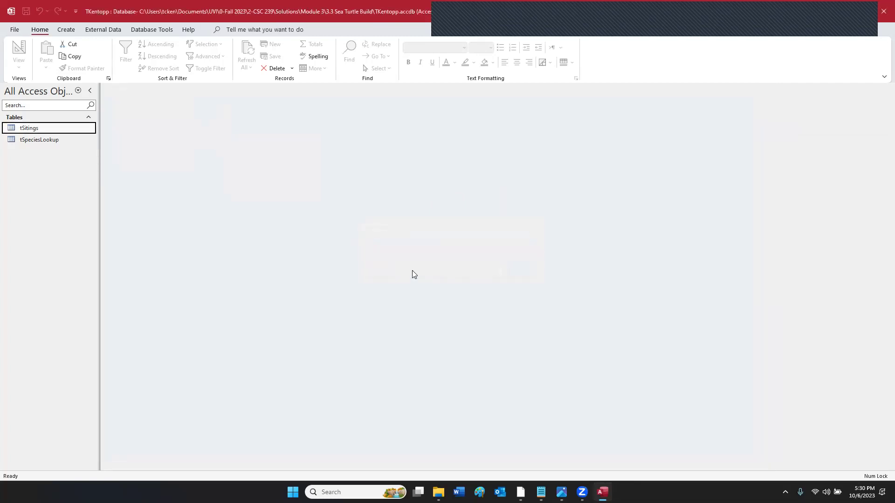
Step: Start a simple select query on tSpeciesLookup that includes all of its fields: SpeciesIDNum, CommonTurtleName and LatinGenusSpecies
click(33, 143)
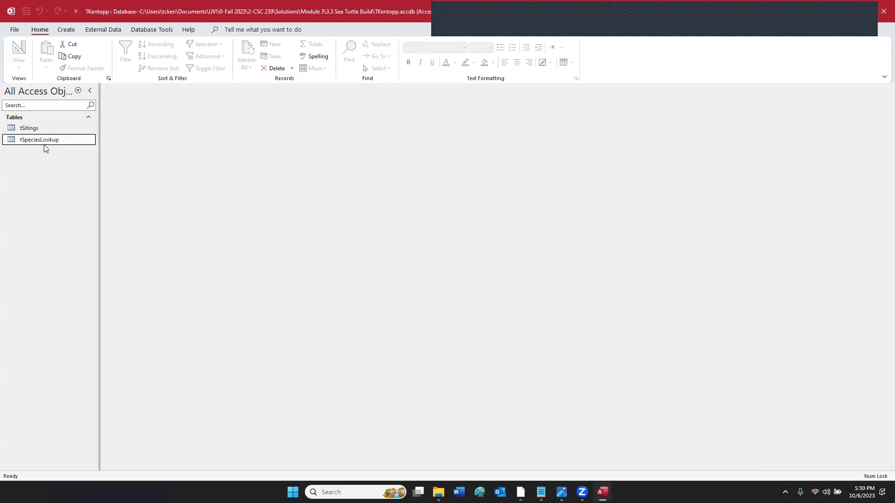
click(66, 30)
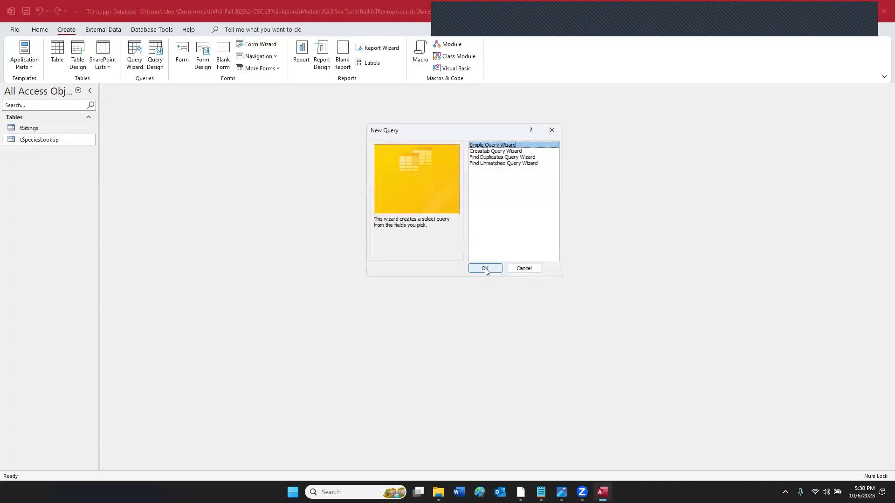
click(485, 271)
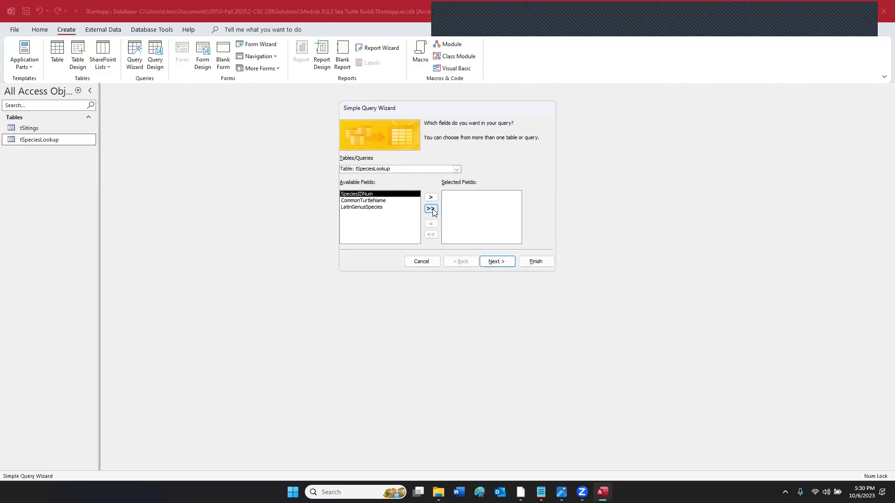
click(432, 210)
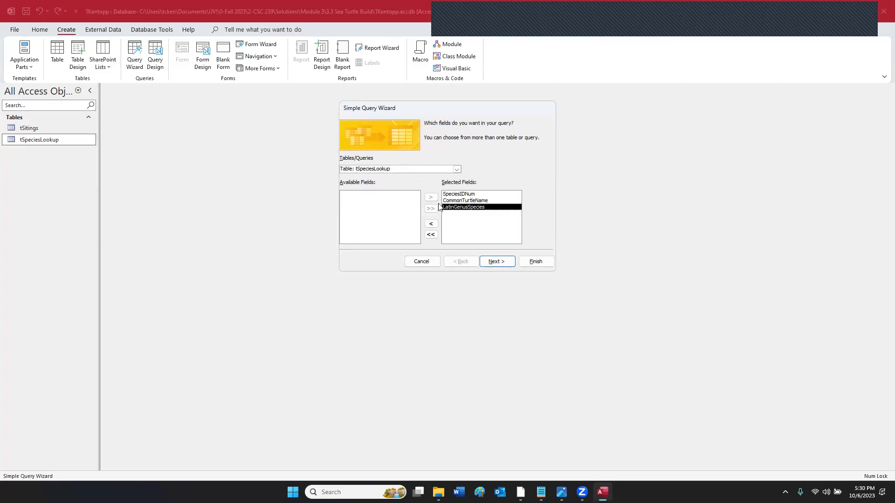
click(490, 263)
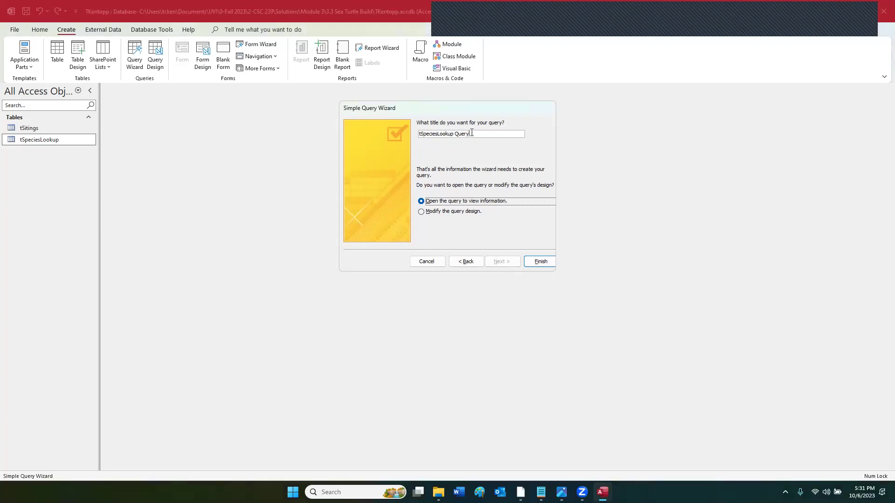
Step: Title the query qSpeciesByAlpha, checking the name in Object Names.txt in Notepad, and finish the wizard to open the query
drag(471, 133, 419, 134)
mouse_move(562, 493)
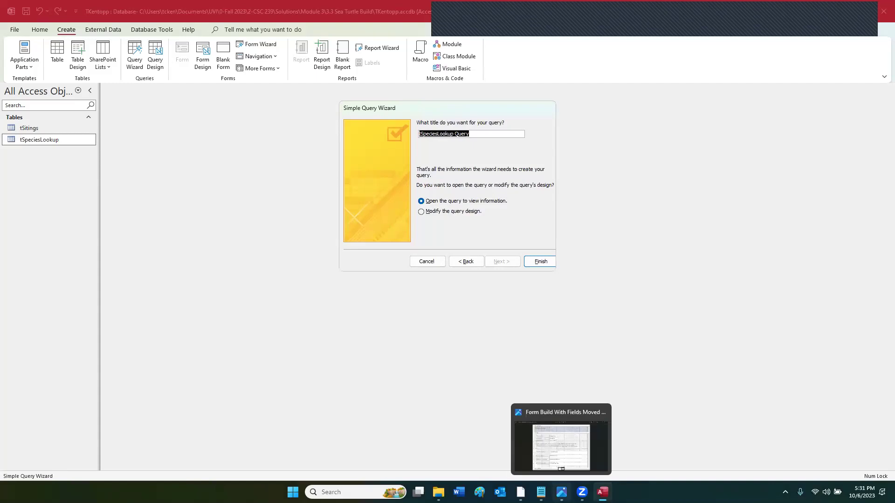
text(q)
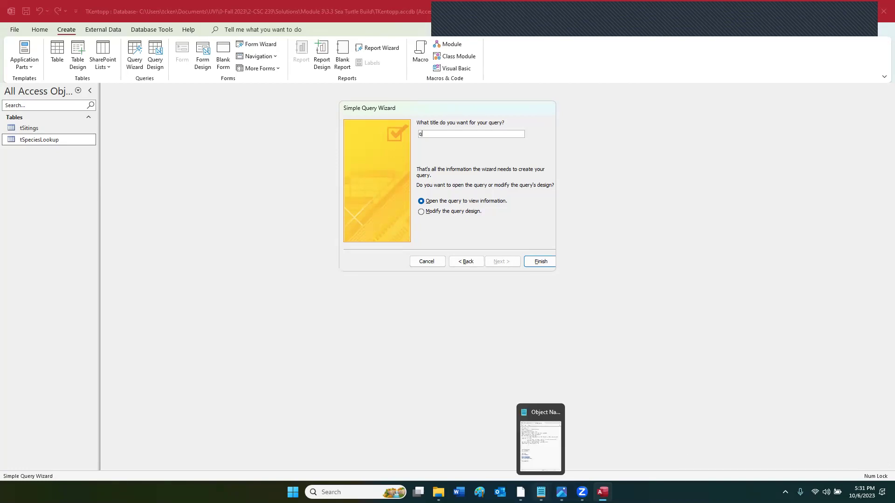
click(541, 493)
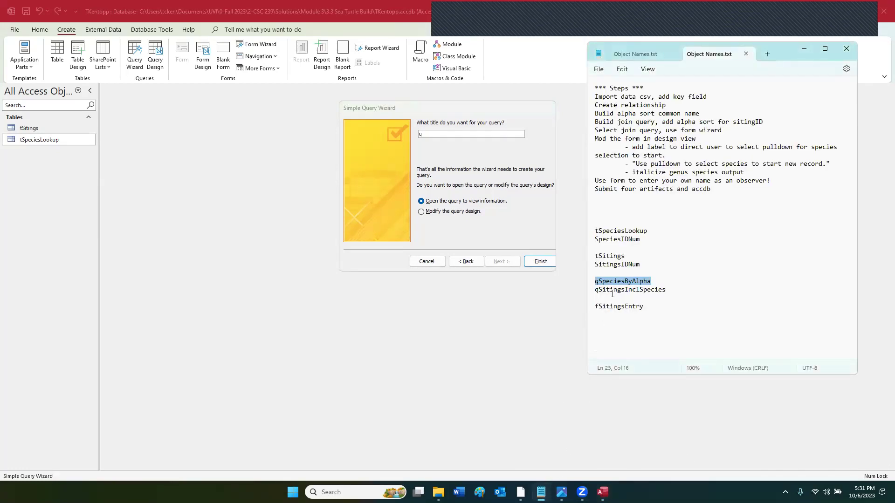
click(475, 135)
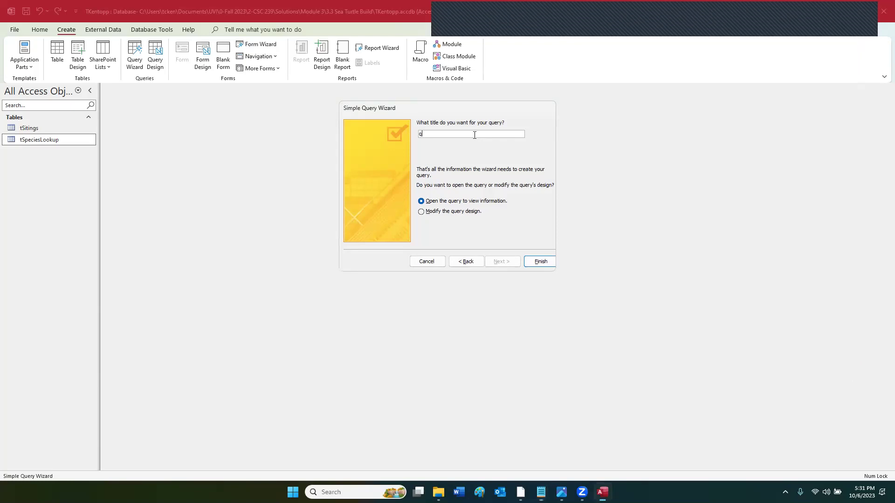
text(SpeciesBya)
key(BackSpace)
text(Alpha)
click(532, 261)
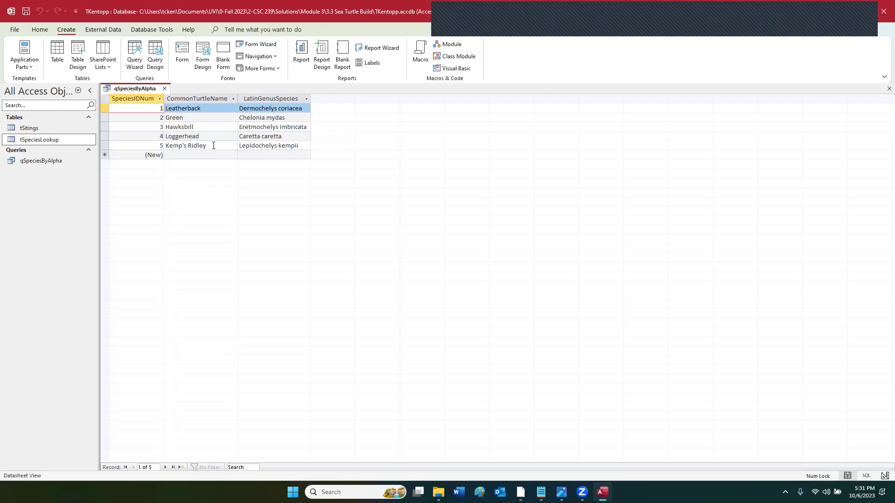
Step: Modify the design of qSpeciesByAlpha to sort CommonTurtleName ascending, and display the query's records
click(52, 162)
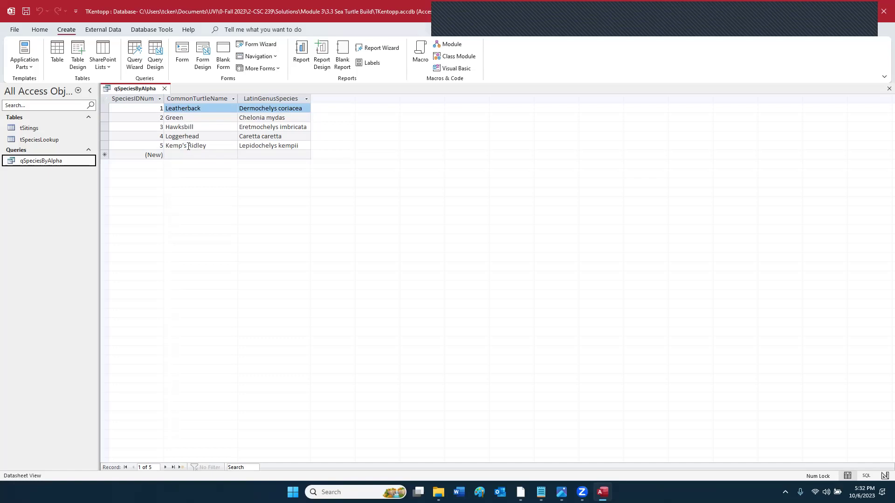
right_click(62, 165)
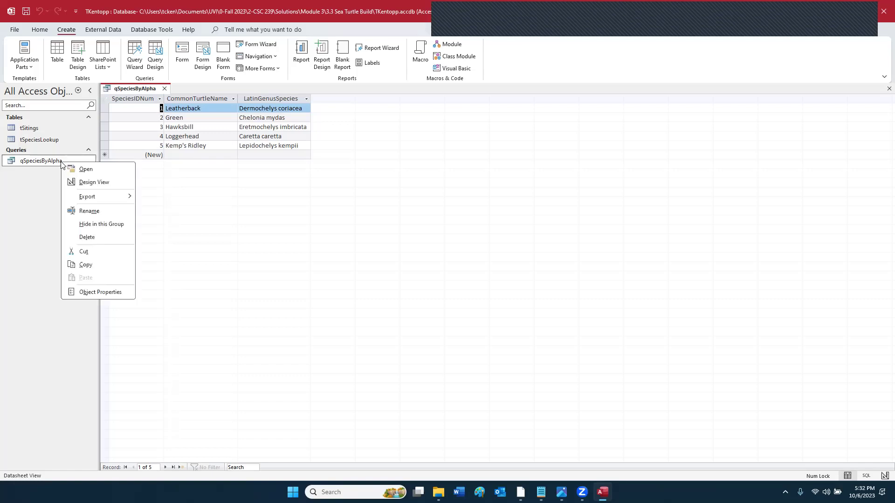
click(81, 182)
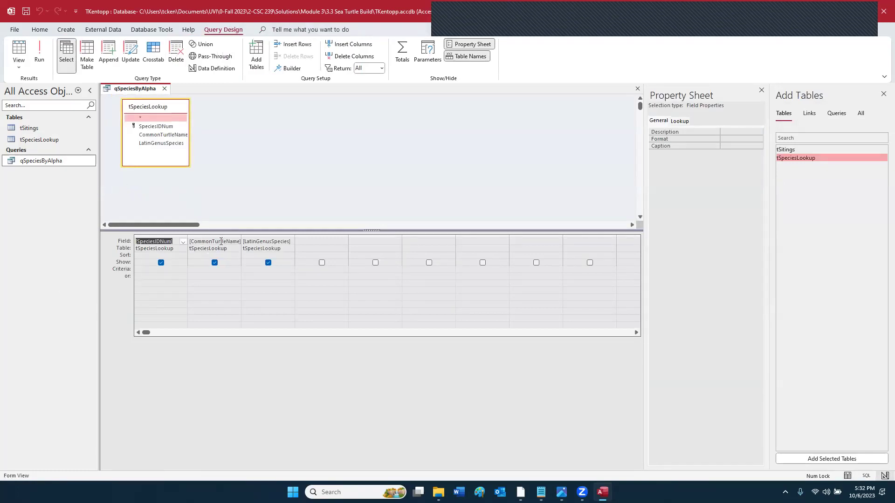
click(205, 256)
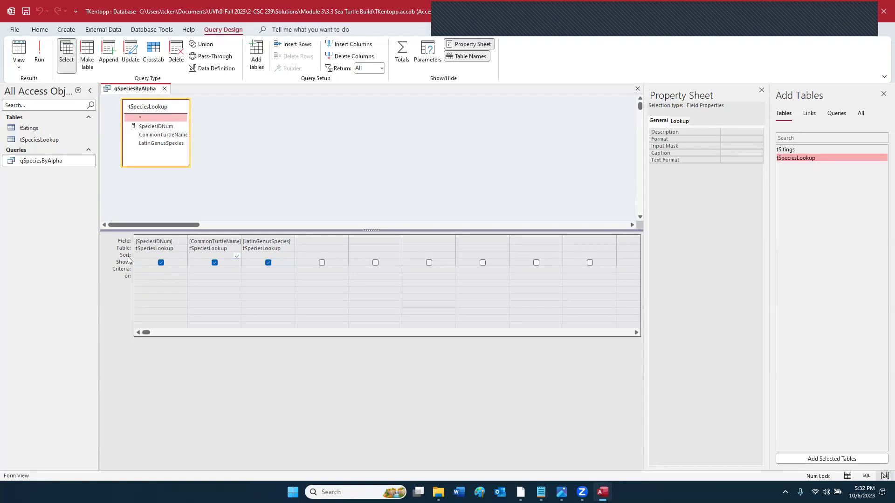
click(237, 256)
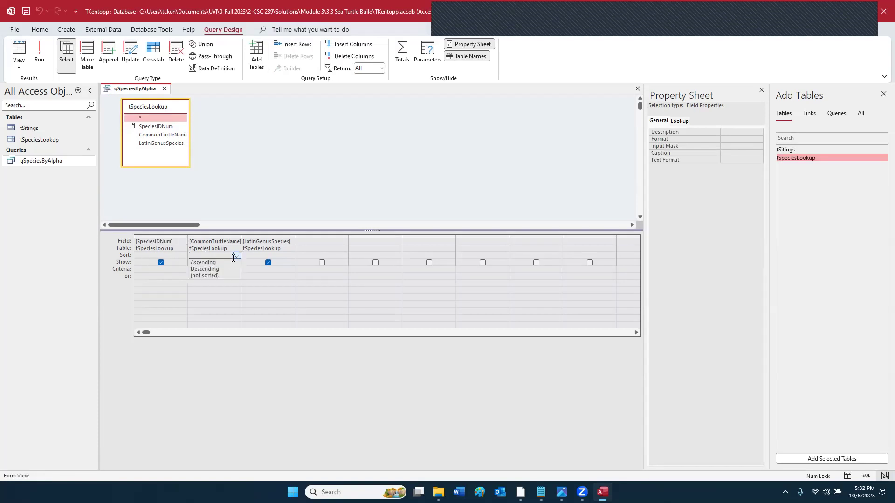
click(227, 262)
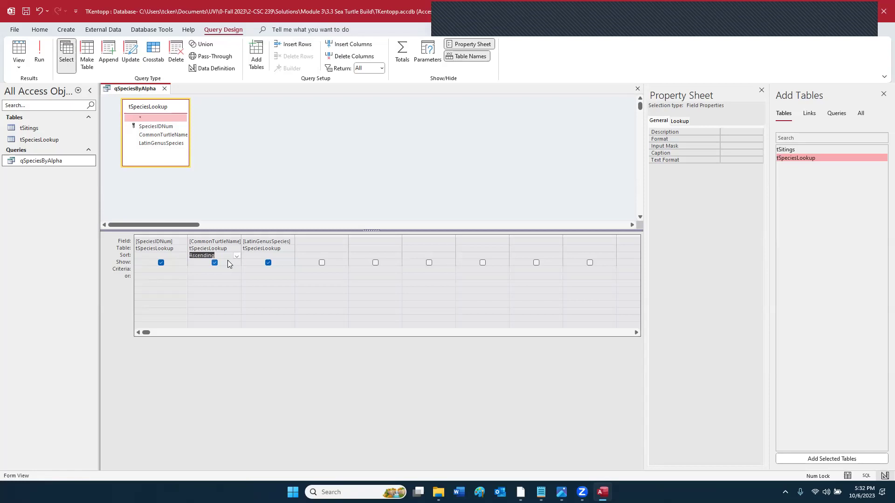
click(18, 52)
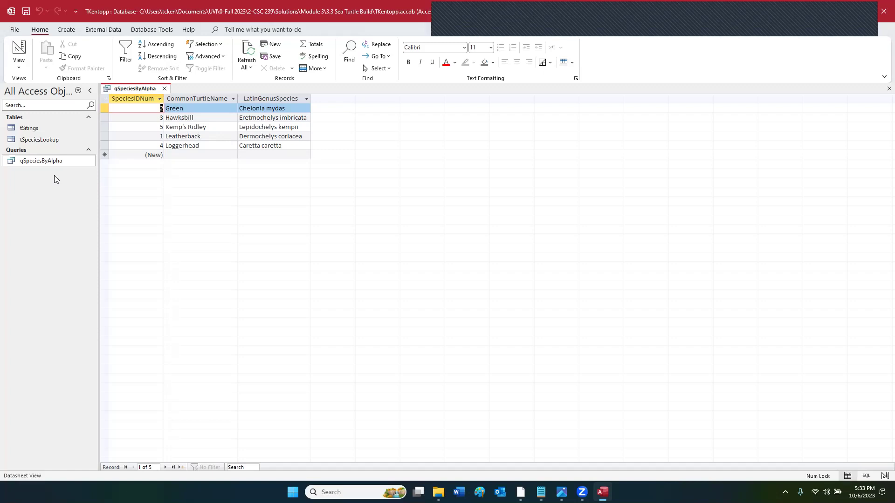
Step: Start another simple select query that includes all fields of the tSitings table
click(31, 129)
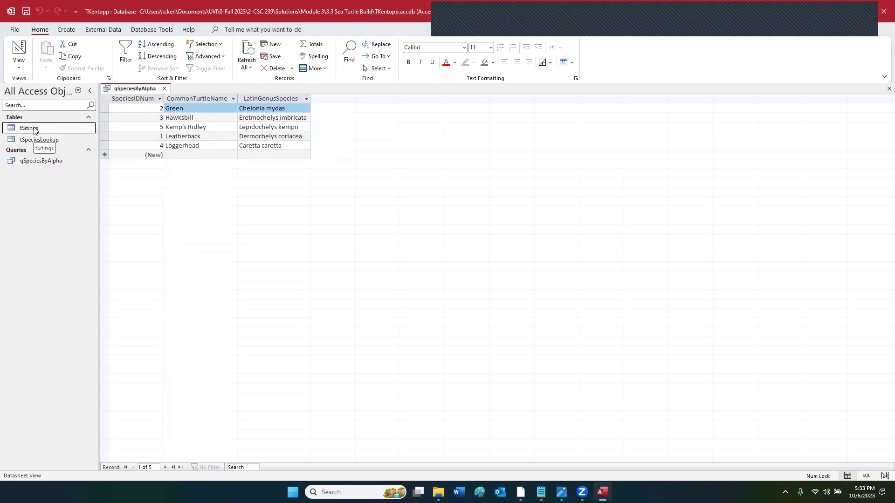
click(64, 32)
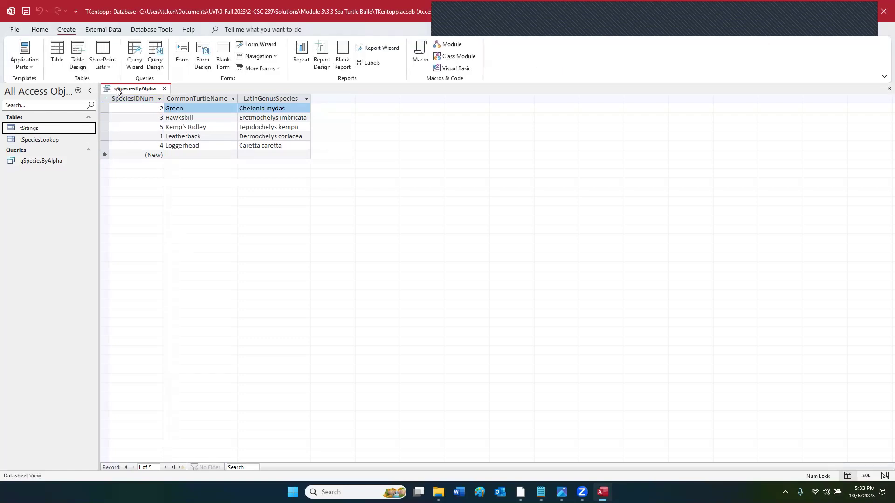
click(134, 52)
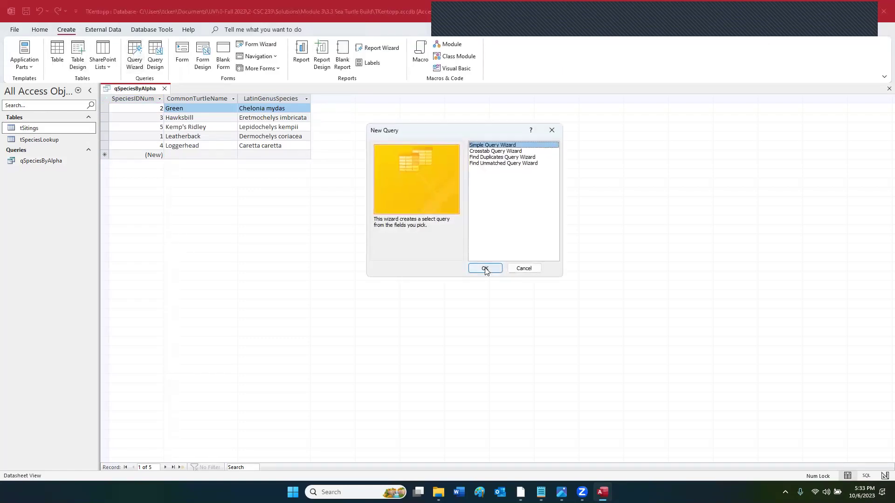
click(497, 269)
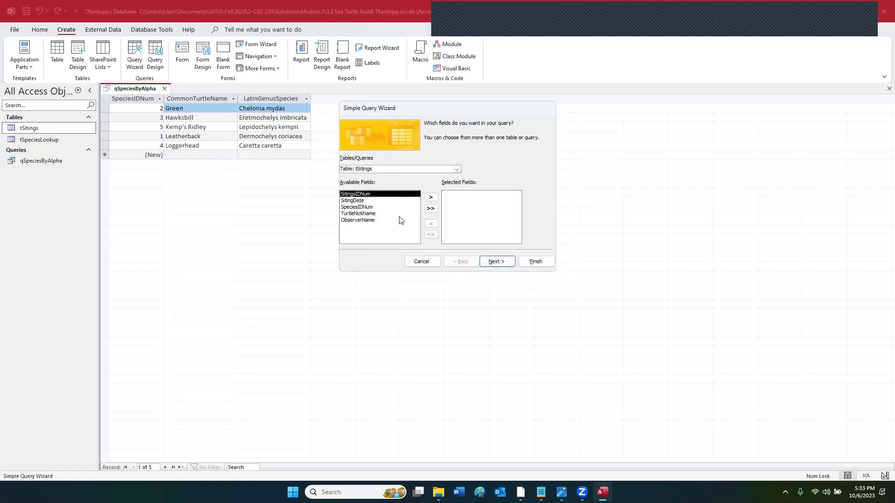
click(432, 210)
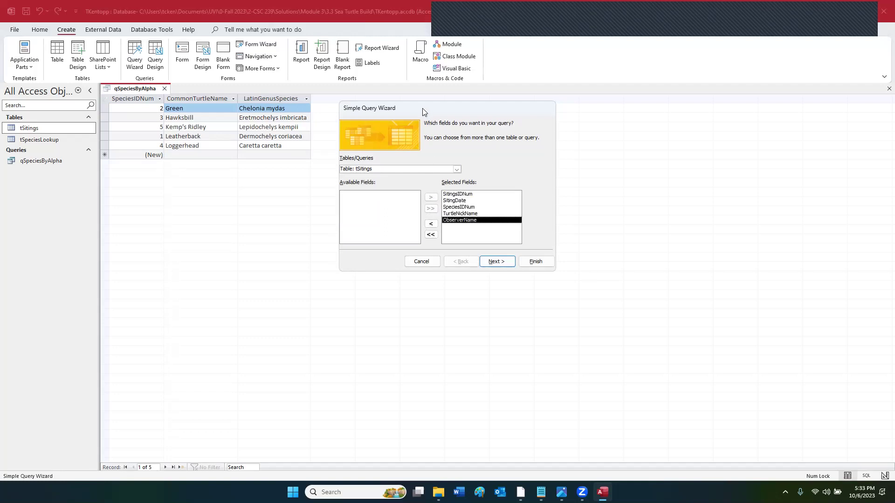
Step: Add CommonTurtleName and LatinGenusSpecies from the qSpeciesByAlpha query to the selected fields and proceed to the query title
drag(422, 108, 255, 176)
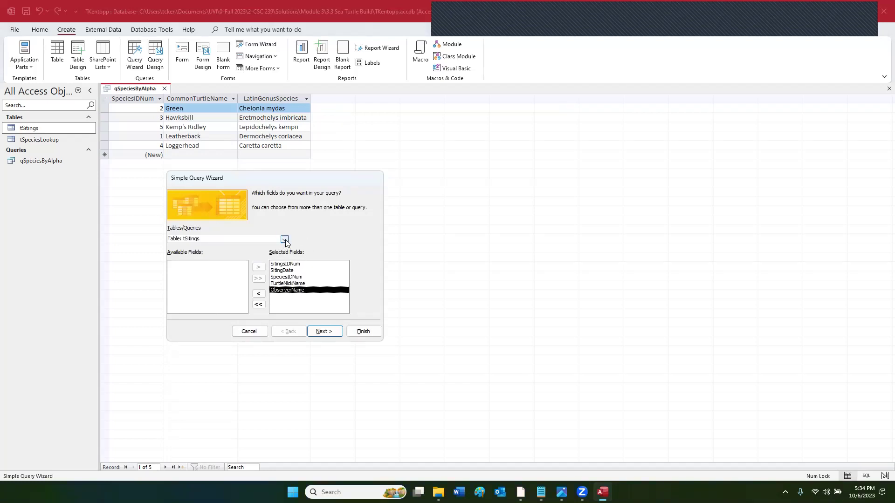
click(285, 240)
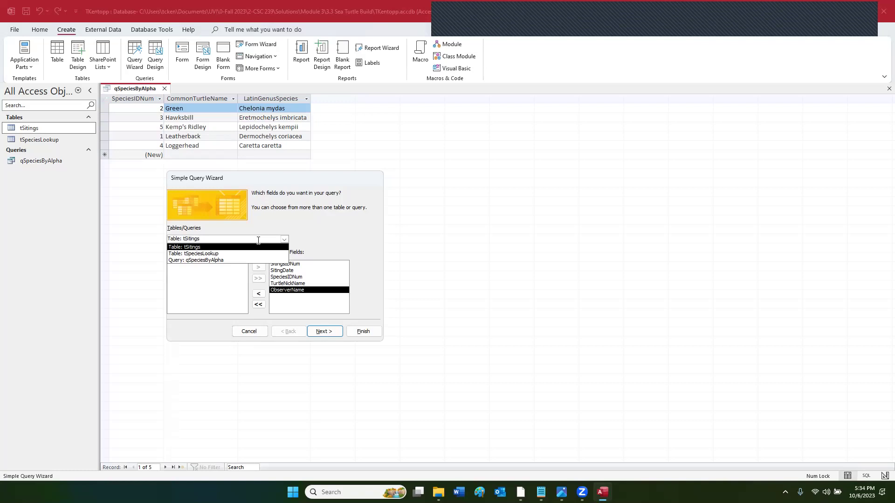
click(205, 260)
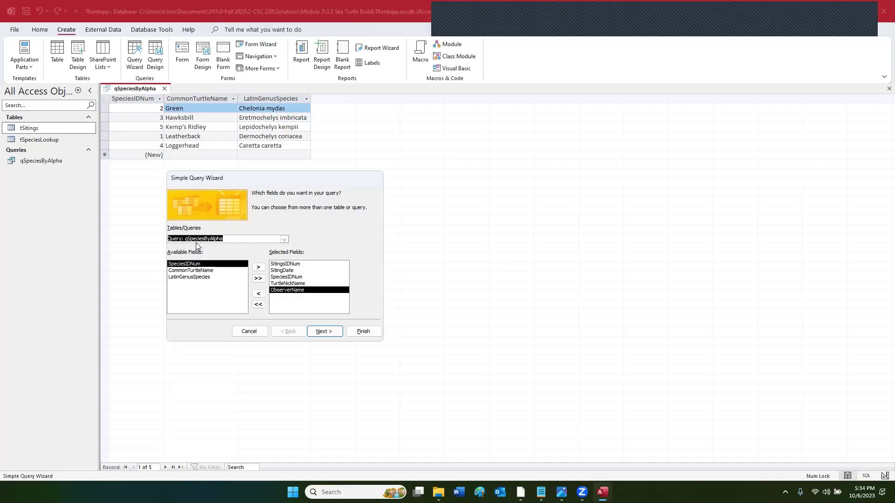
click(202, 270)
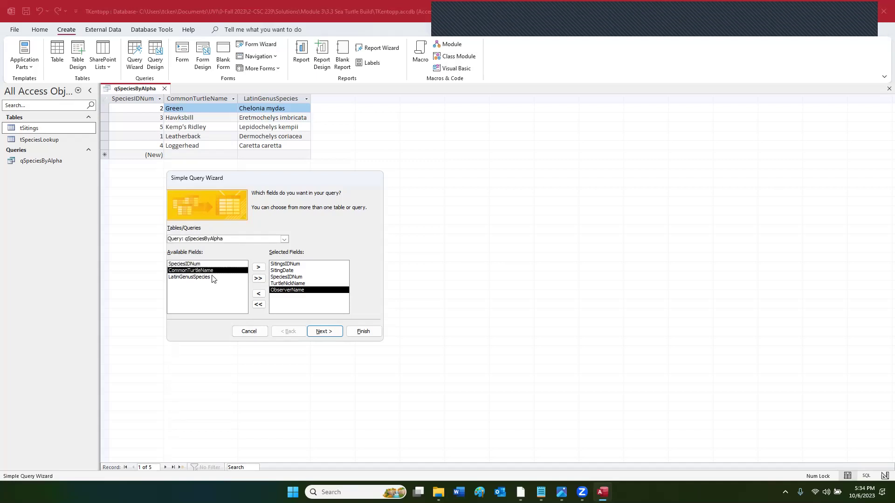
click(259, 268)
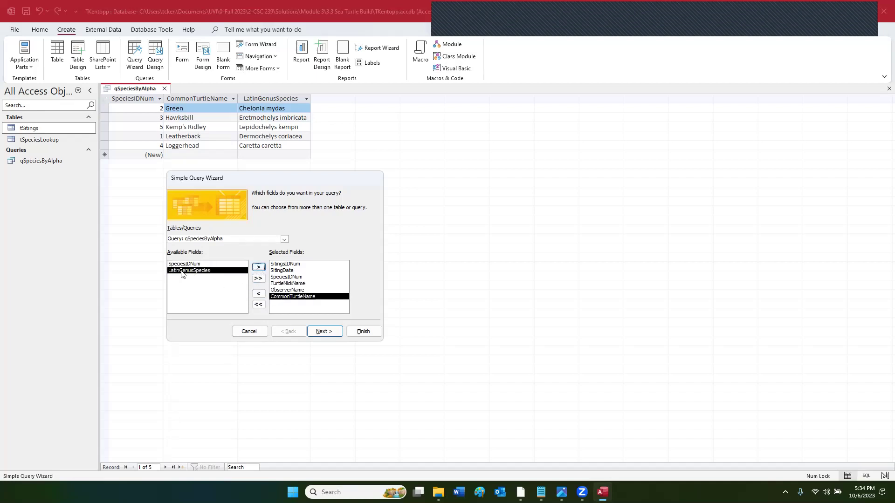
click(259, 267)
click(325, 330)
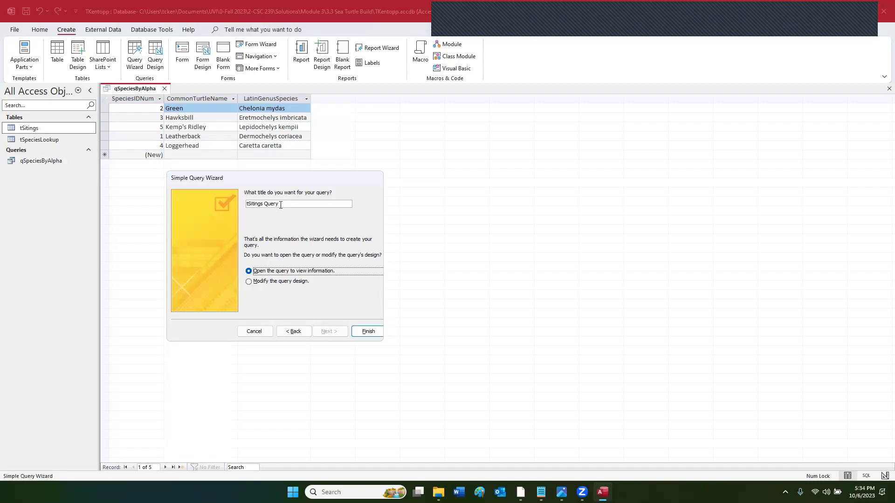
Step: Replace the suggested query title with q and check the required sitings query name in Object Names.txt in Notepad
click(248, 204)
key(BackSpace)
key(ctrl+z)
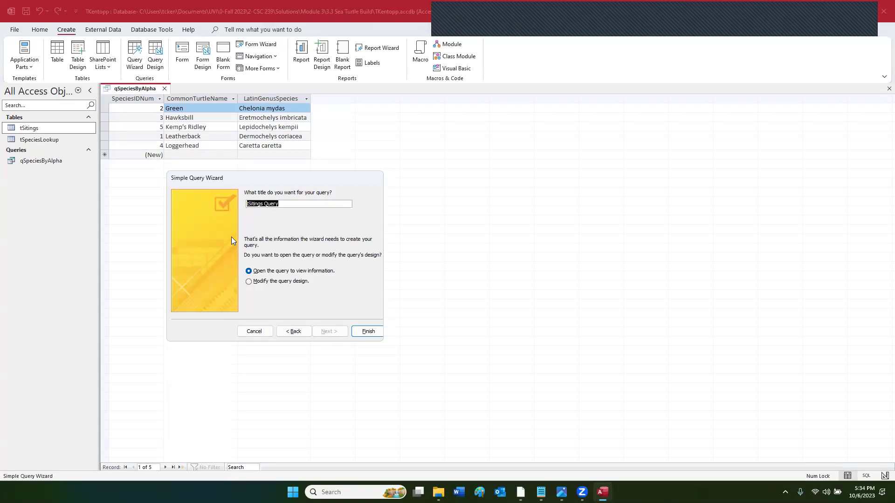
text(q)
mouse_move(562, 492)
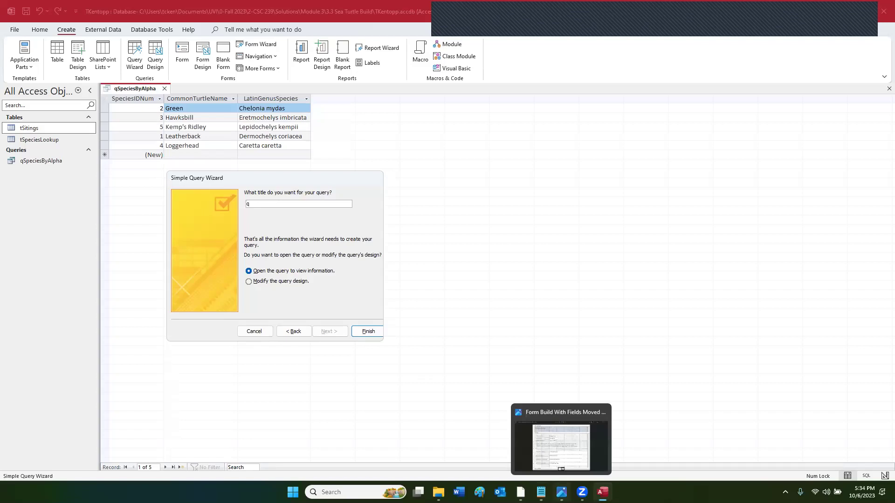
click(541, 466)
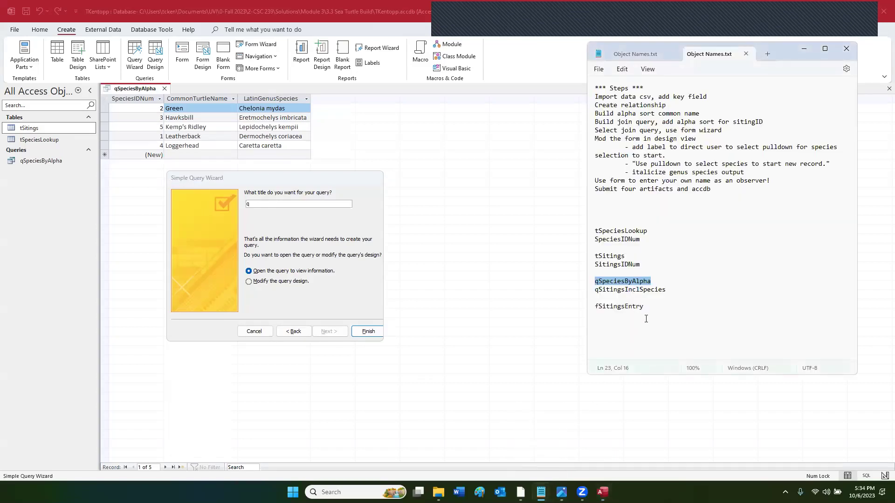
drag(663, 291, 599, 289)
click(610, 297)
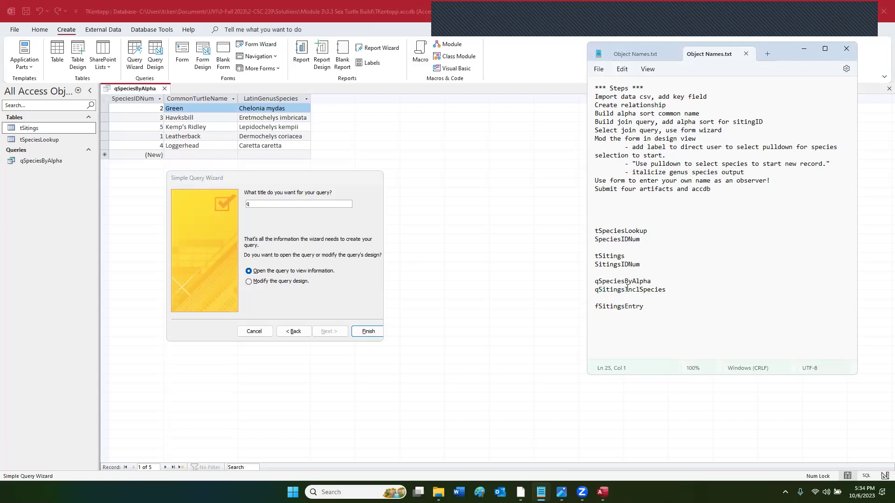
click(626, 289)
drag(641, 288, 644, 289)
Step: Return to Access, complete the query title as qSitingsInclSpecies and finish the wizard to open the query
click(290, 203)
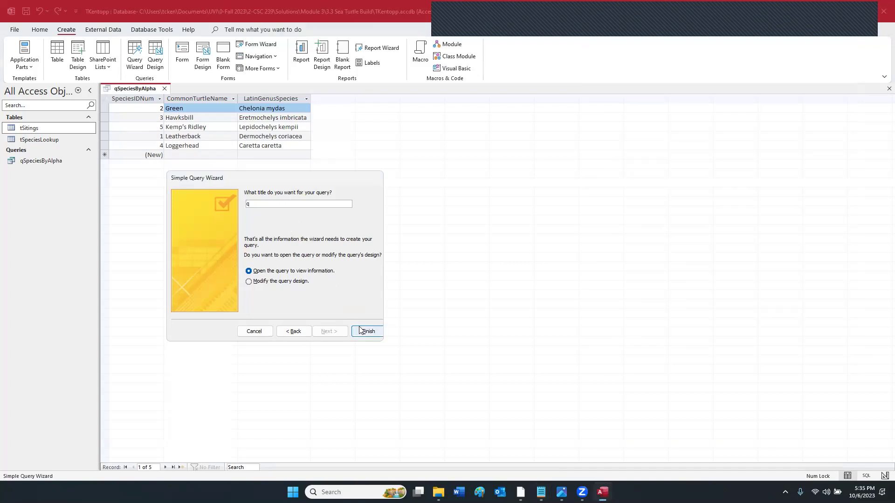
text(qSitingsInclSpecies)
click(360, 335)
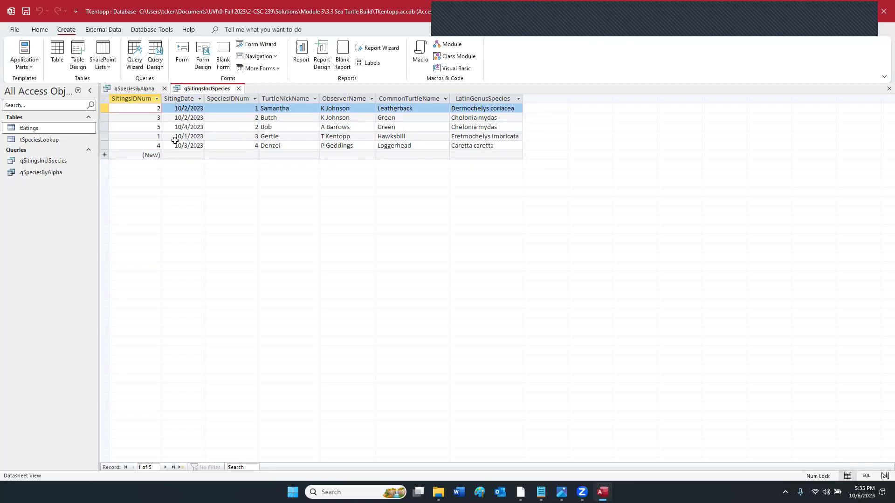
click(54, 143)
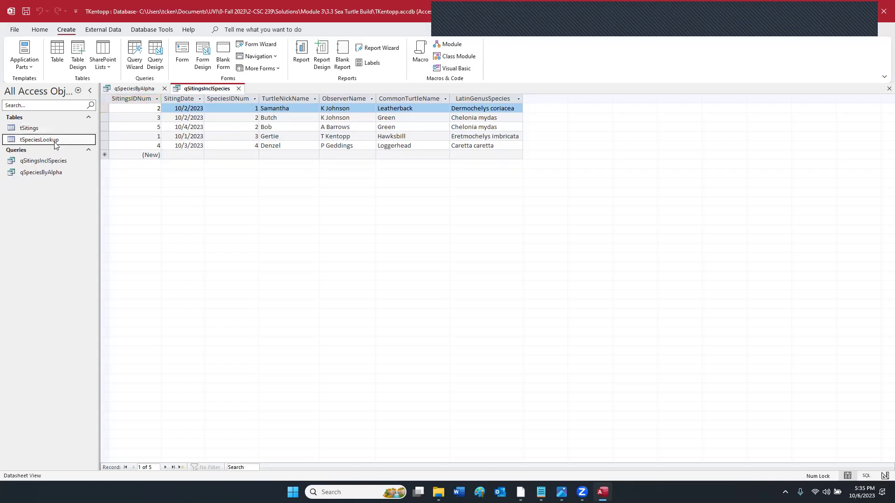
Step: Compare the species records in the tSpeciesLookup table with the species details in the qSitingsInclSpecies query results
double_click(56, 143)
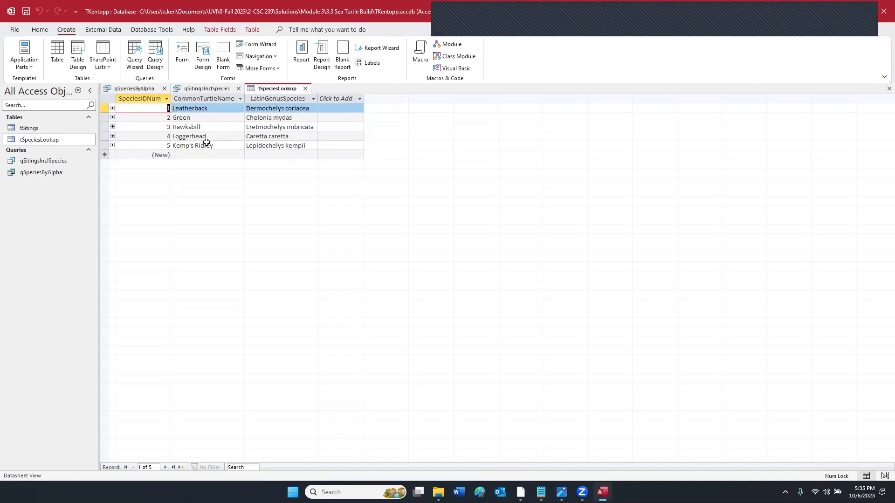
double_click(53, 161)
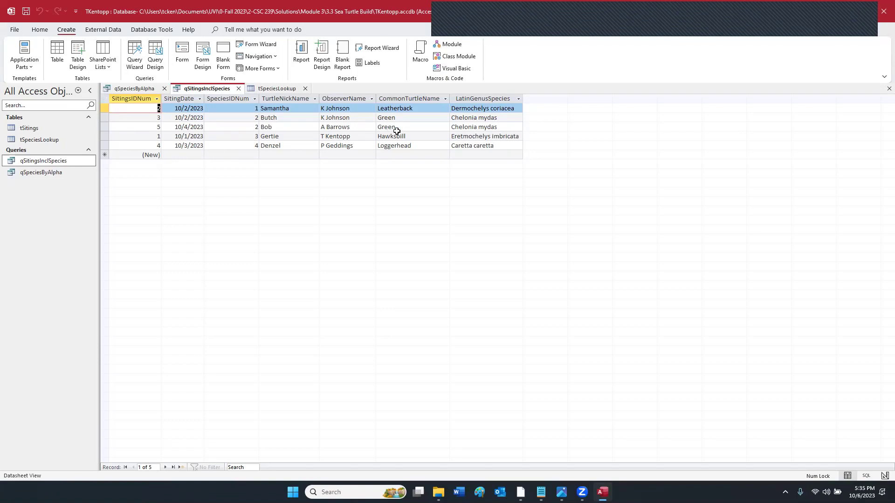
click(54, 141)
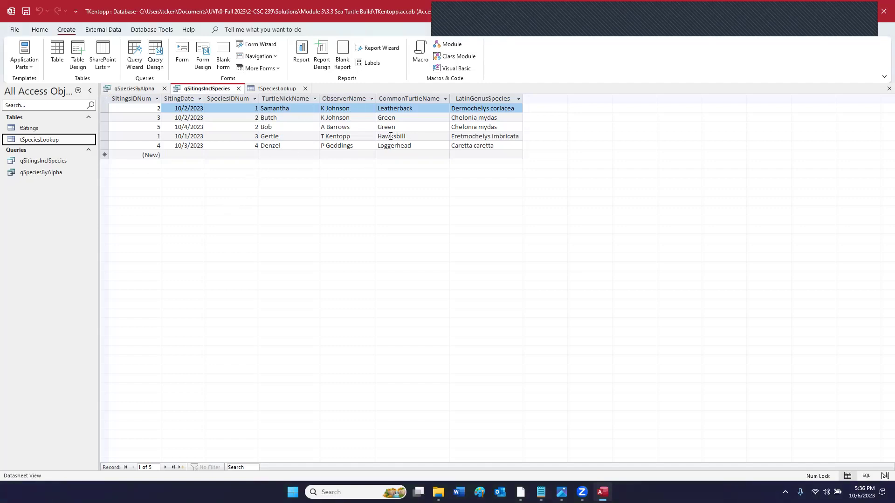
double_click(40, 140)
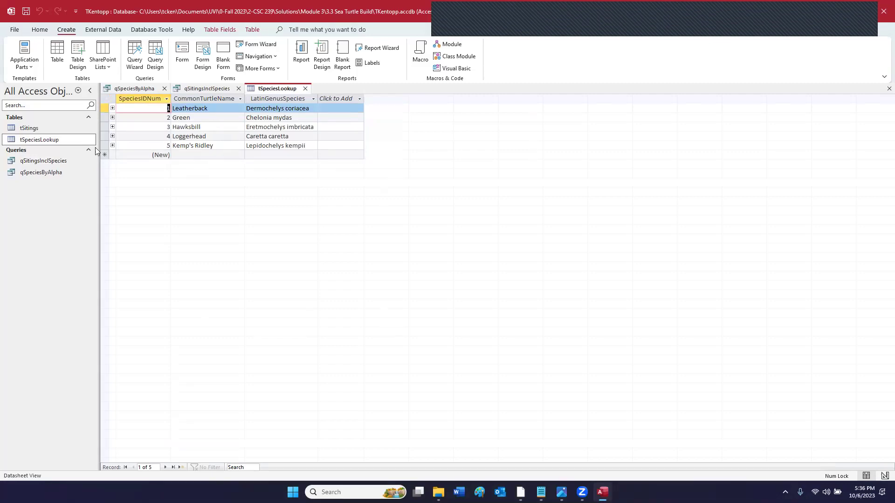
click(46, 162)
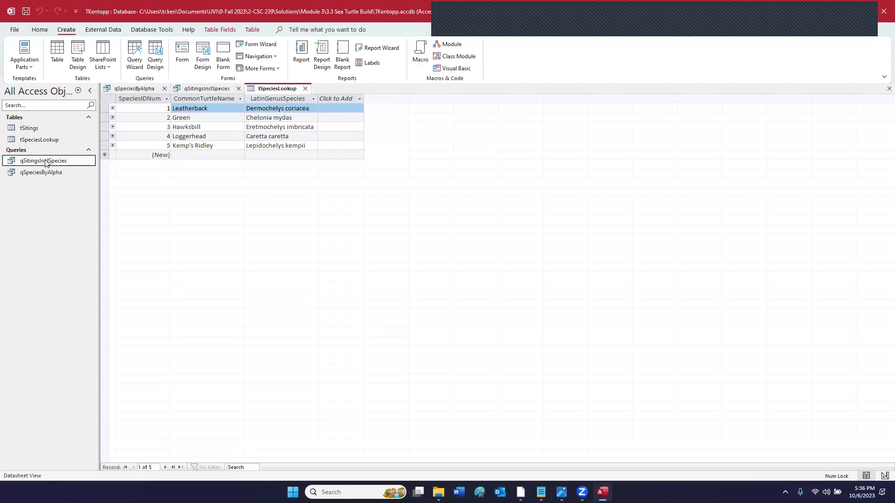
double_click(46, 161)
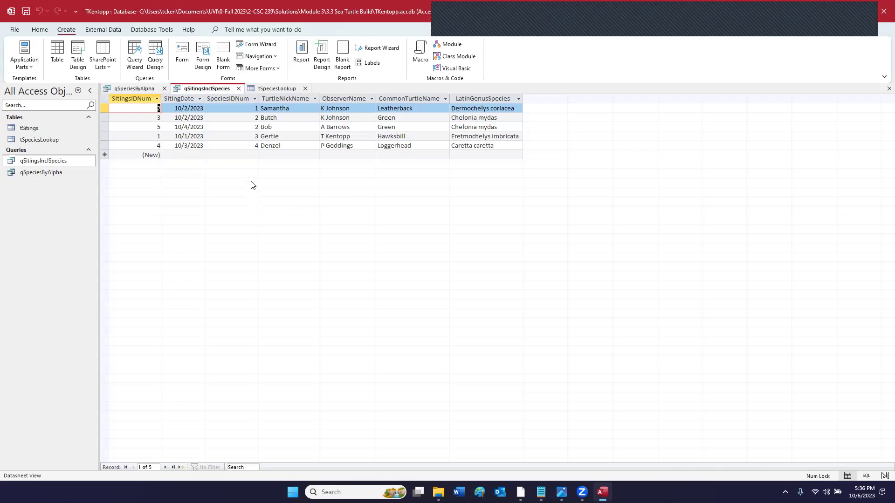
Step: Switch to the Blackboard assignment page in the browser and review requirement 3 on the two queries for sorting turtle names and combining species detail
click(521, 492)
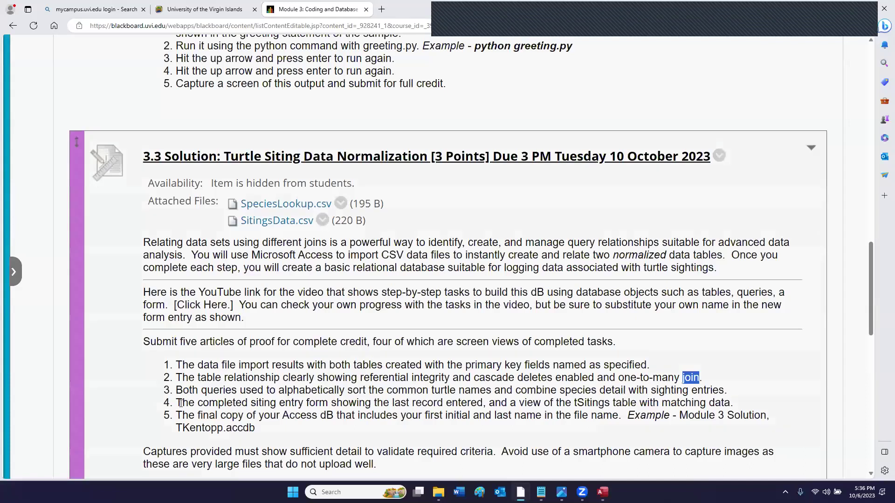
drag(176, 393, 713, 390)
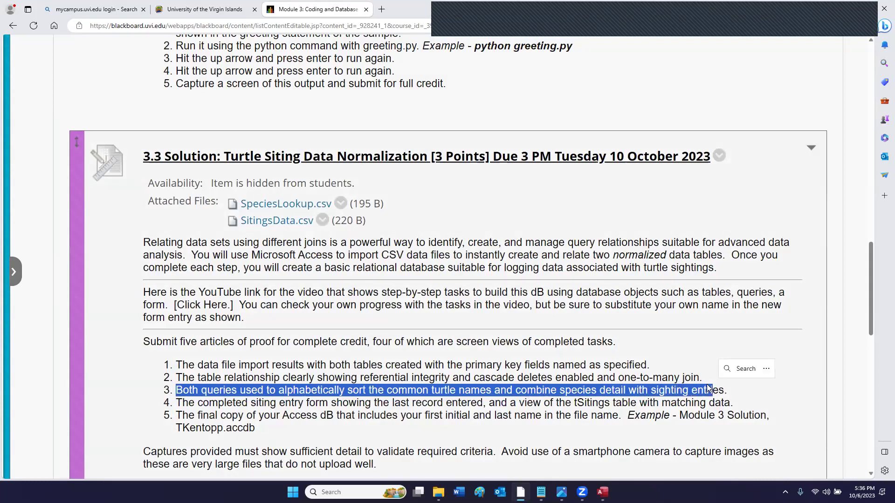
click(406, 401)
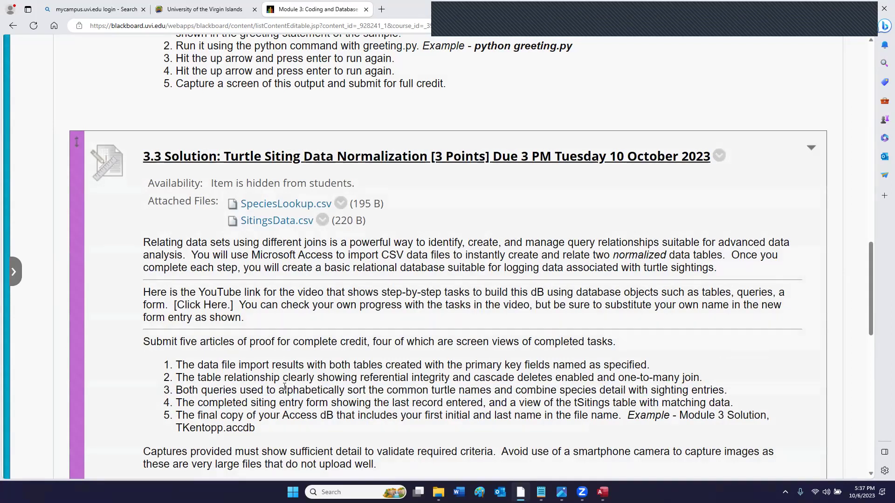
drag(279, 391, 440, 393)
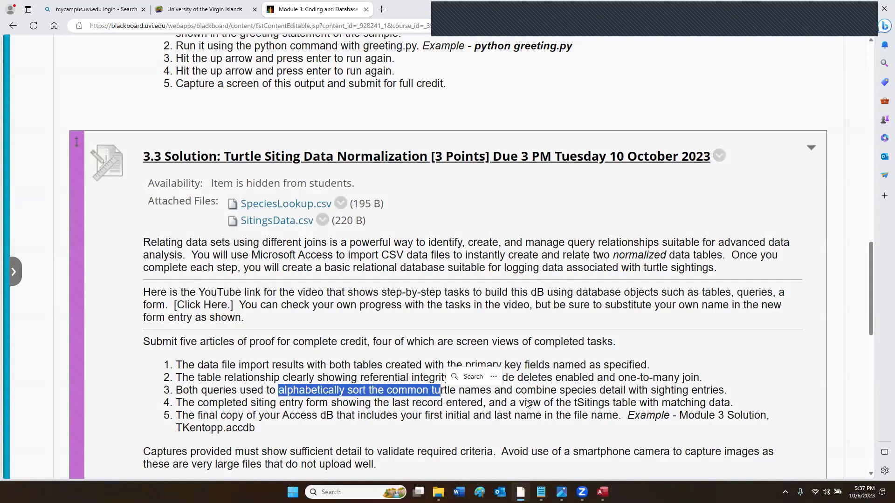
click(529, 404)
drag(517, 390, 726, 390)
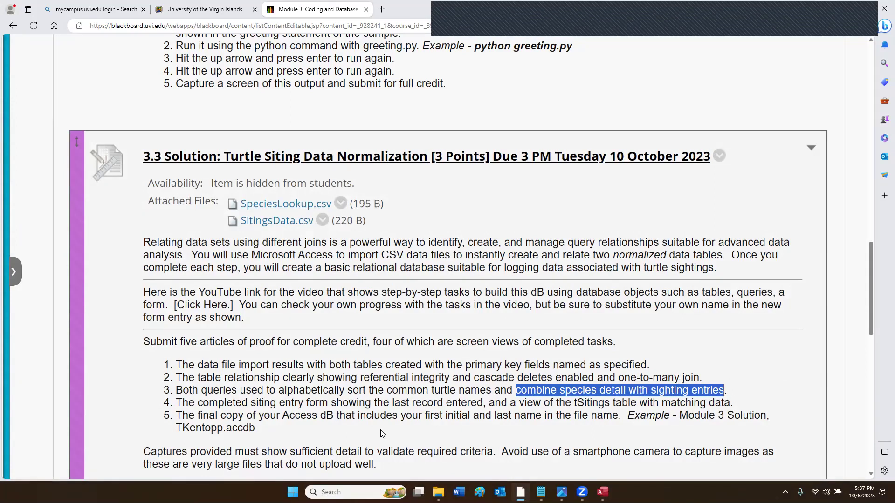
click(321, 412)
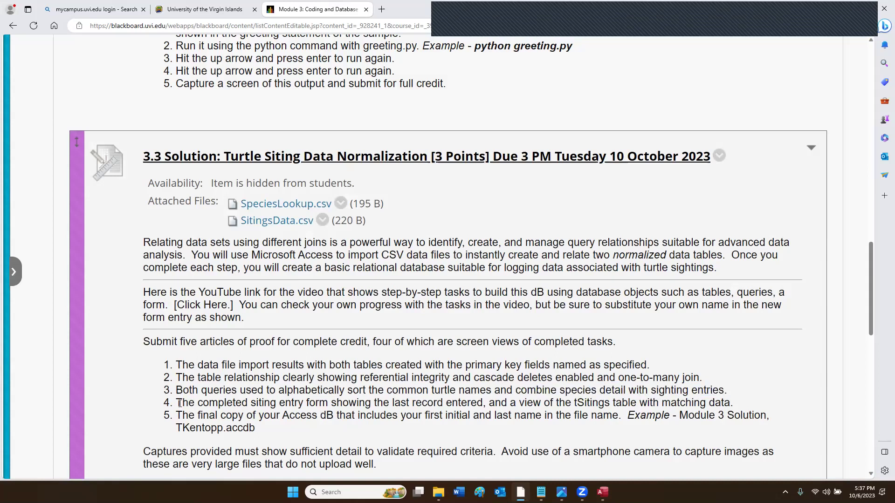
Step: Review requirement 4 of the assignment on the siting entry form, the last record entered and the matching tSitings table view
drag(179, 403, 328, 405)
click(252, 404)
drag(252, 404, 328, 402)
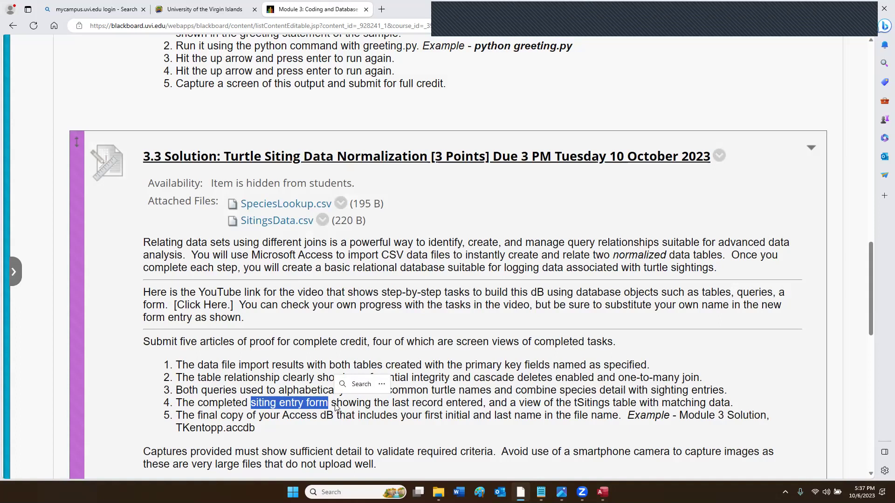
click(351, 406)
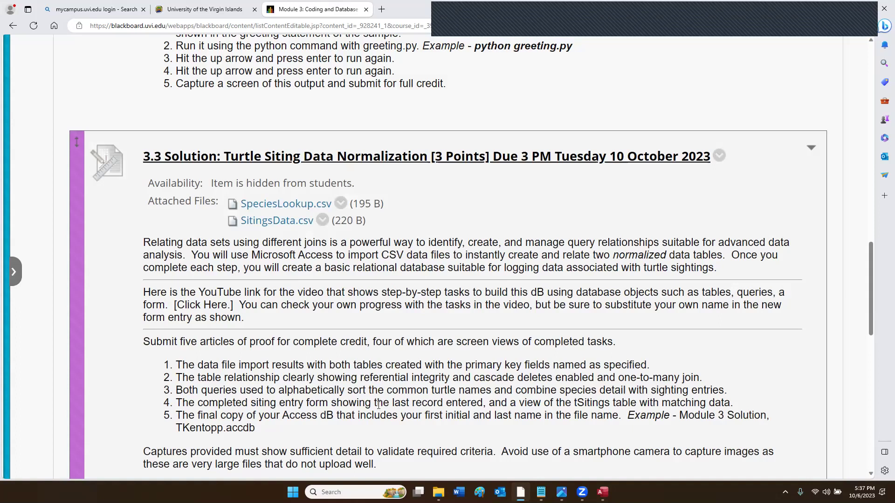
drag(374, 404, 482, 404)
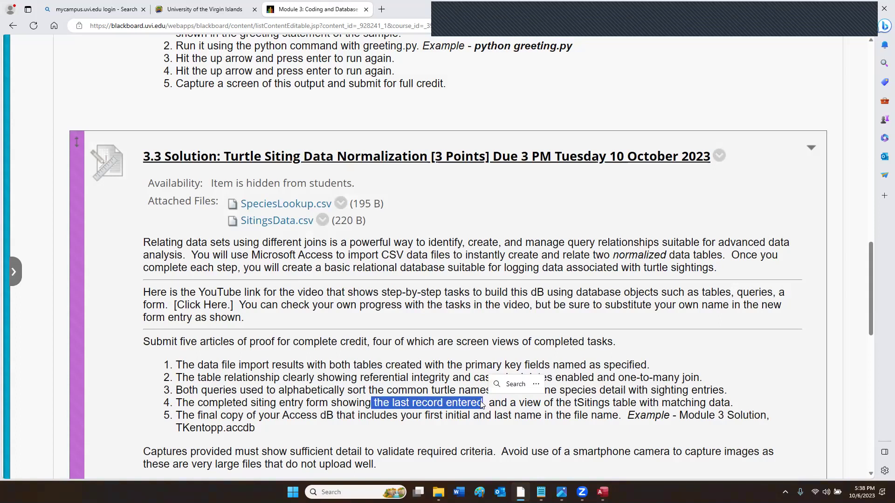
click(558, 408)
drag(574, 403, 632, 406)
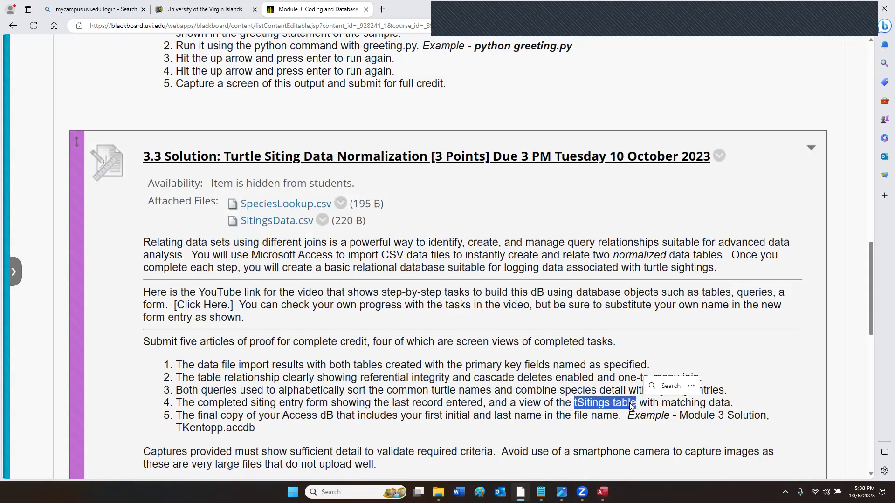